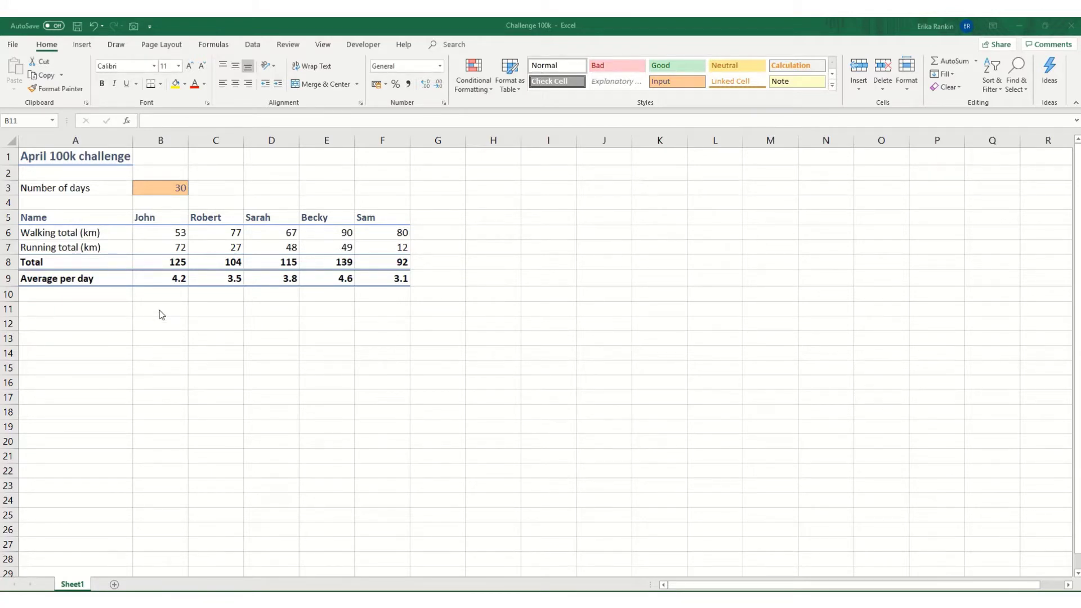
# Enter the relative reference =B6 in B11 and copy it to E11, where it shifts
pyautogui.click(159, 310)
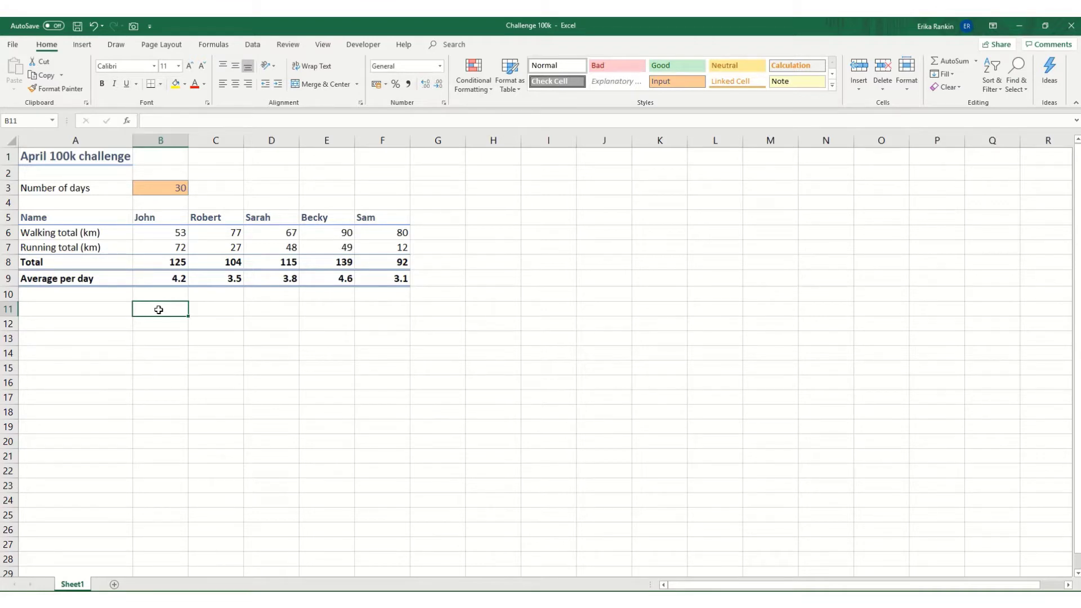
pyautogui.write('=')
pyautogui.click(174, 232)
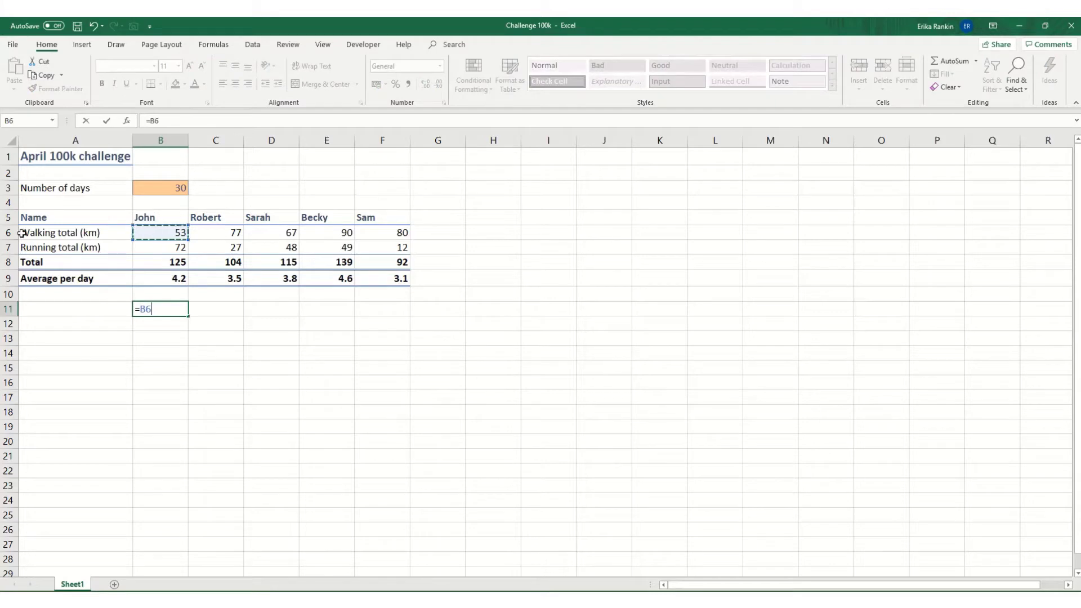
pyautogui.press('Return')
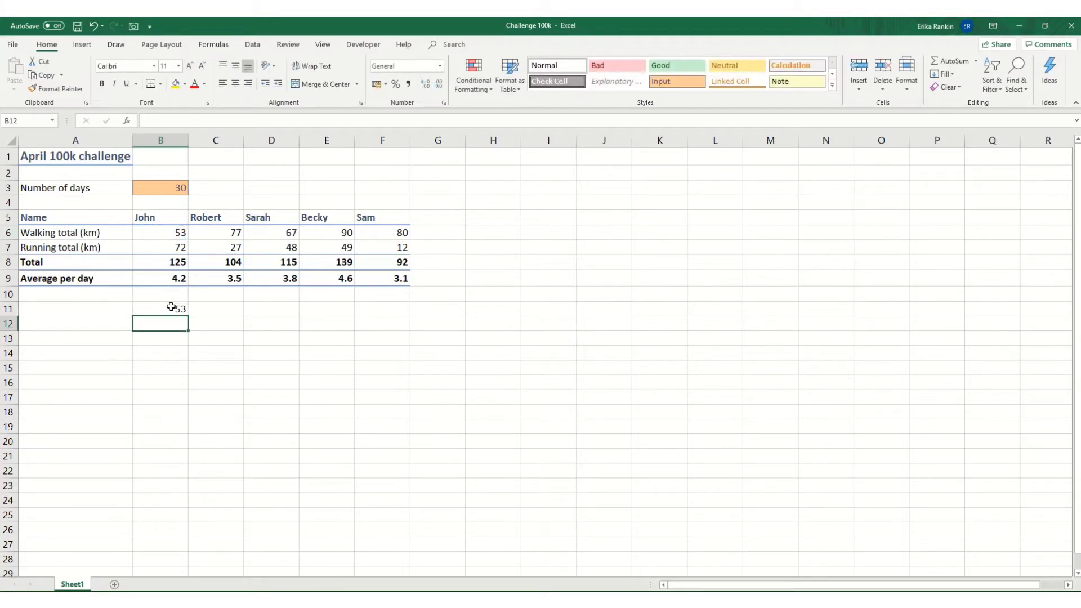
pyautogui.click(171, 307)
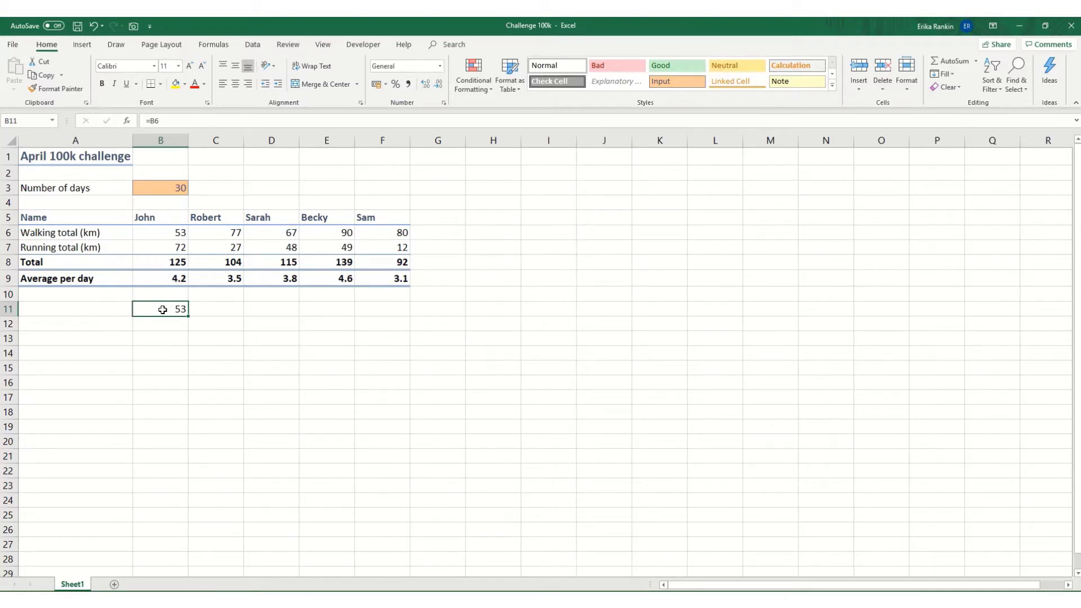
pyautogui.hotkey('ctrl', 'c')
pyautogui.press('Right')
pyautogui.press('Right')
pyautogui.press('Right')
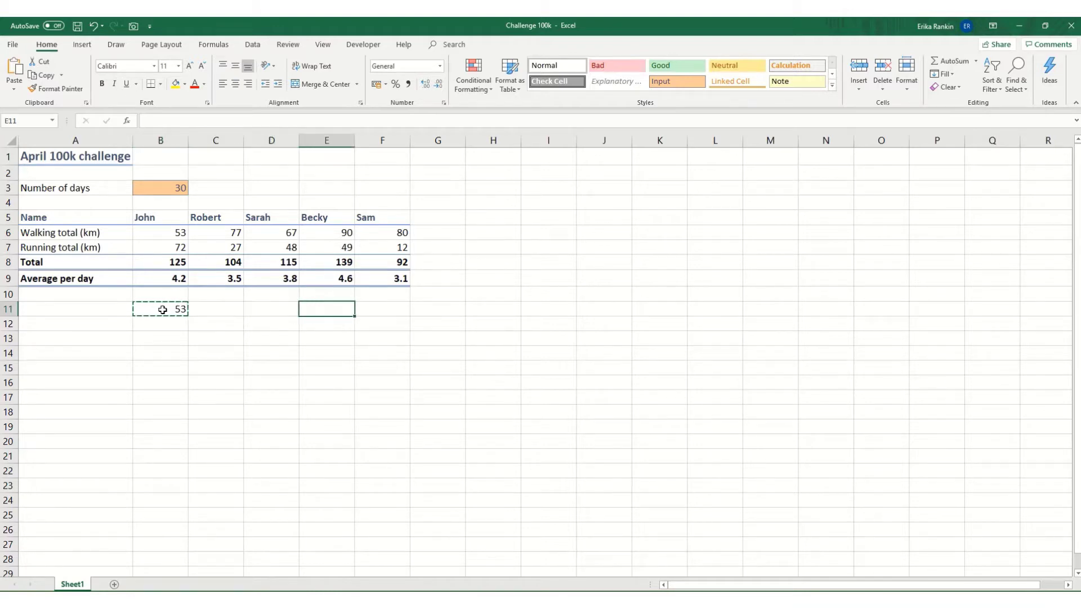
pyautogui.hotkey('ctrl', 'v')
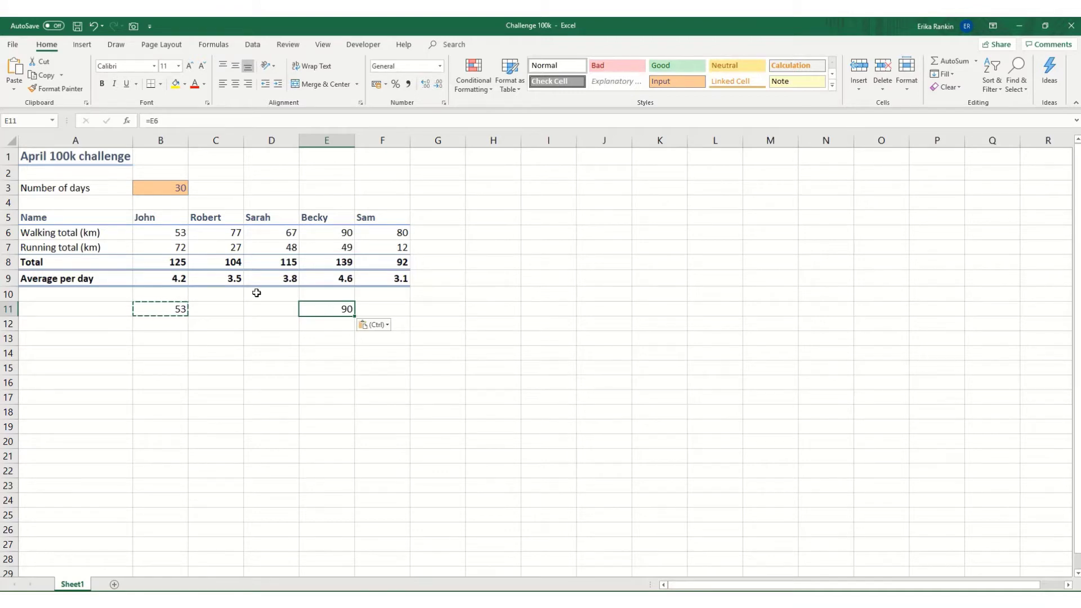
pyautogui.click(183, 120)
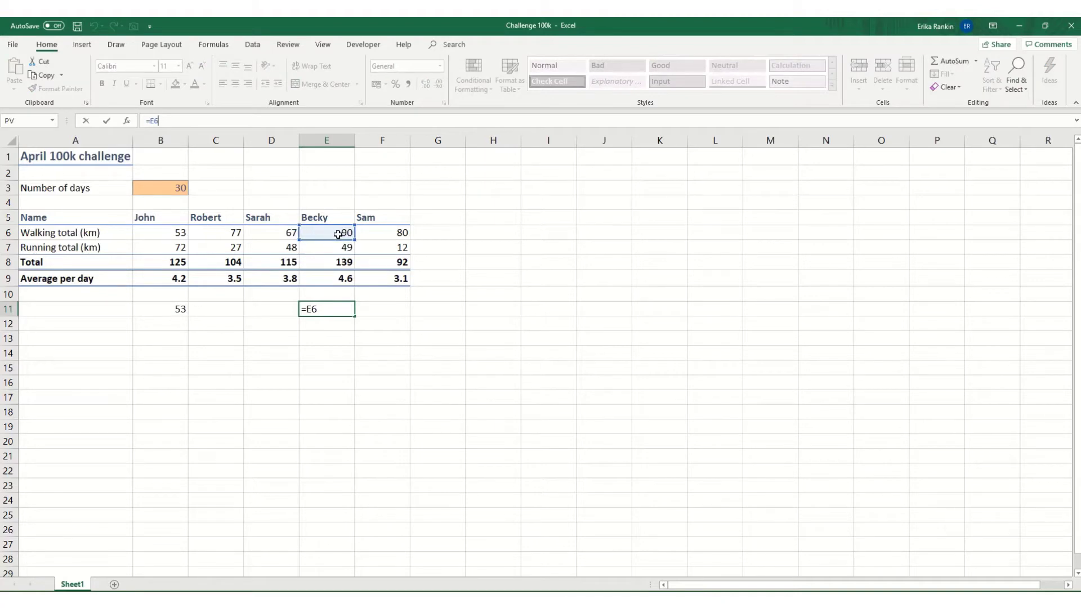
pyautogui.hotkey('ctrl', 'Return')
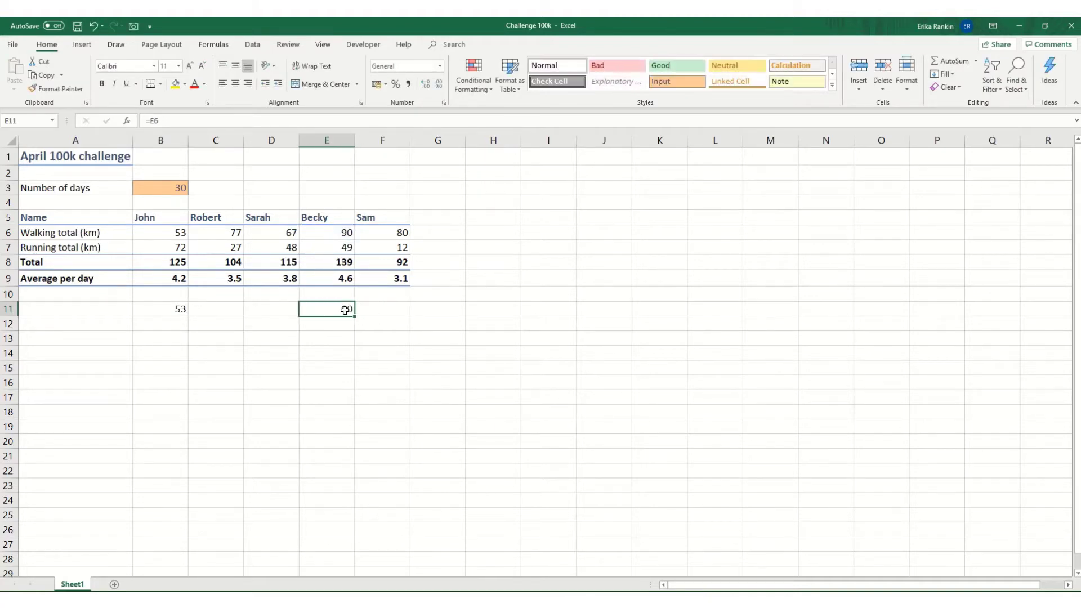
# Copy E11's formula into H13 to show the reference now points at H8
pyautogui.hotkey('ctrl', 'c')
pyautogui.press('Down')
pyautogui.press('Down')
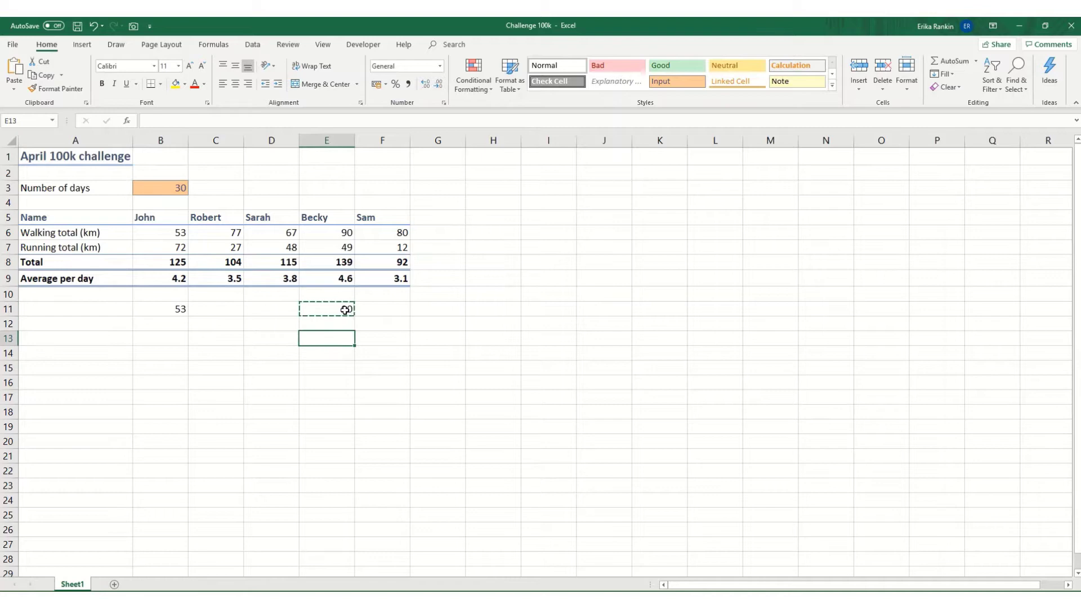
pyautogui.press('Right')
pyautogui.press('Right')
pyautogui.press('Right')
pyautogui.hotkey('ctrl', 'v')
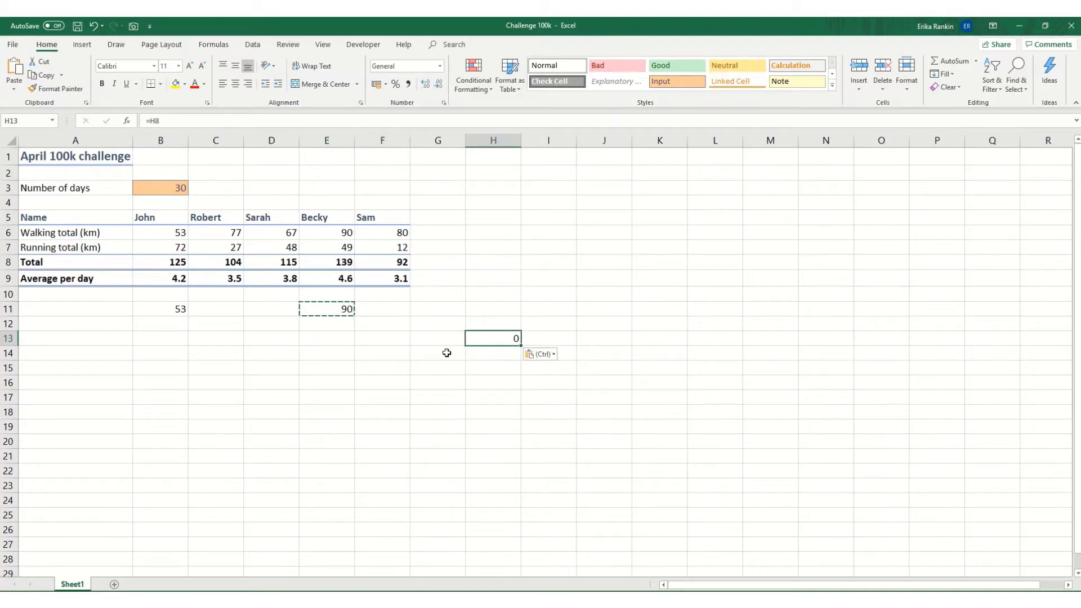
pyautogui.press('F2')
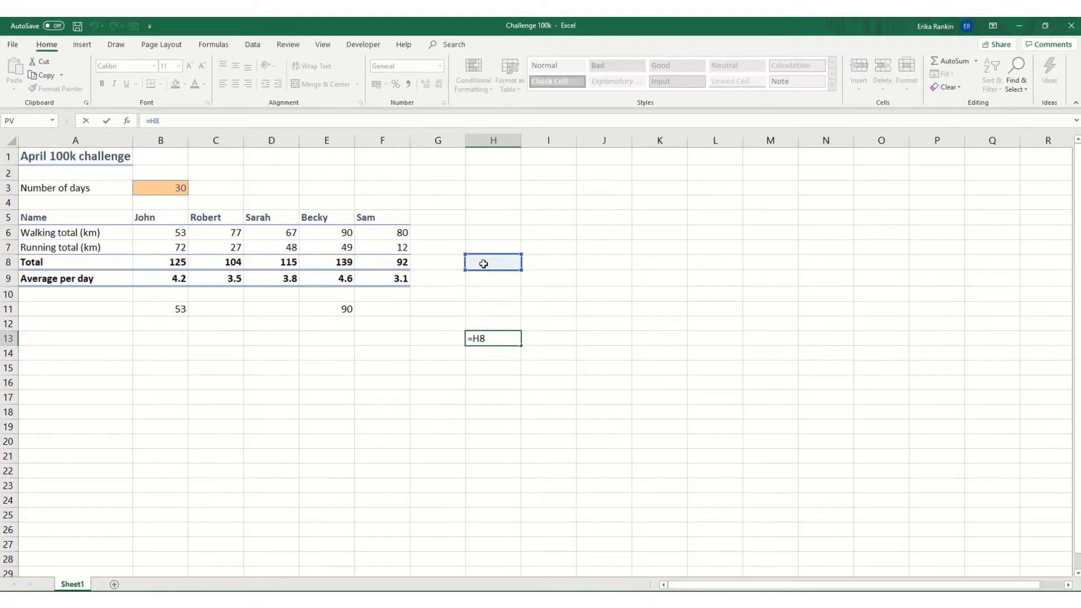
pyautogui.press('Escape')
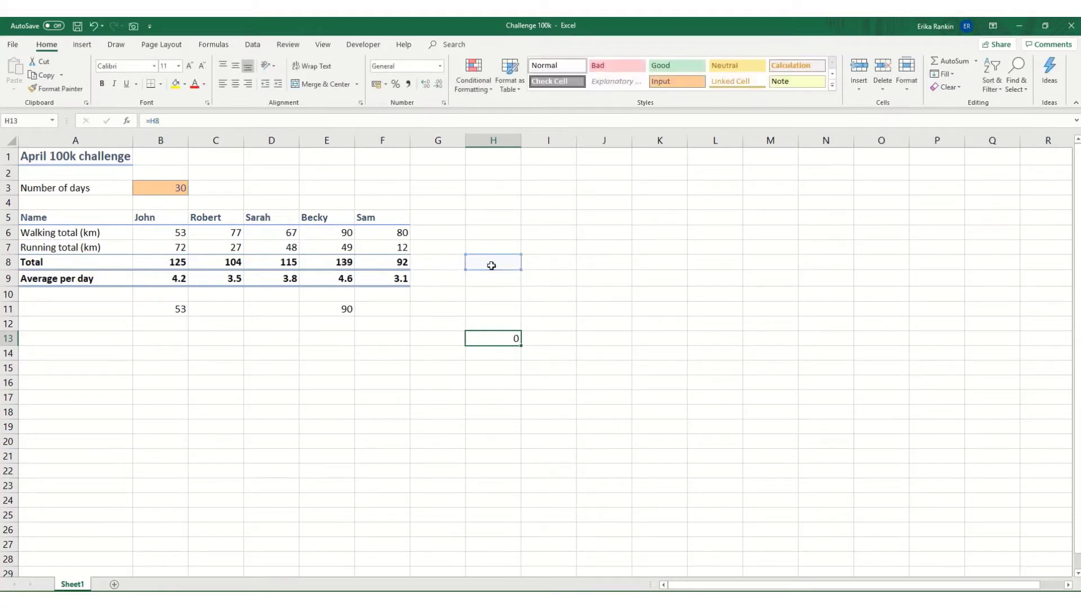
# Clear the test formulas from E11 and B11
pyautogui.press('Up')
pyautogui.press('Up')
pyautogui.press('Up')
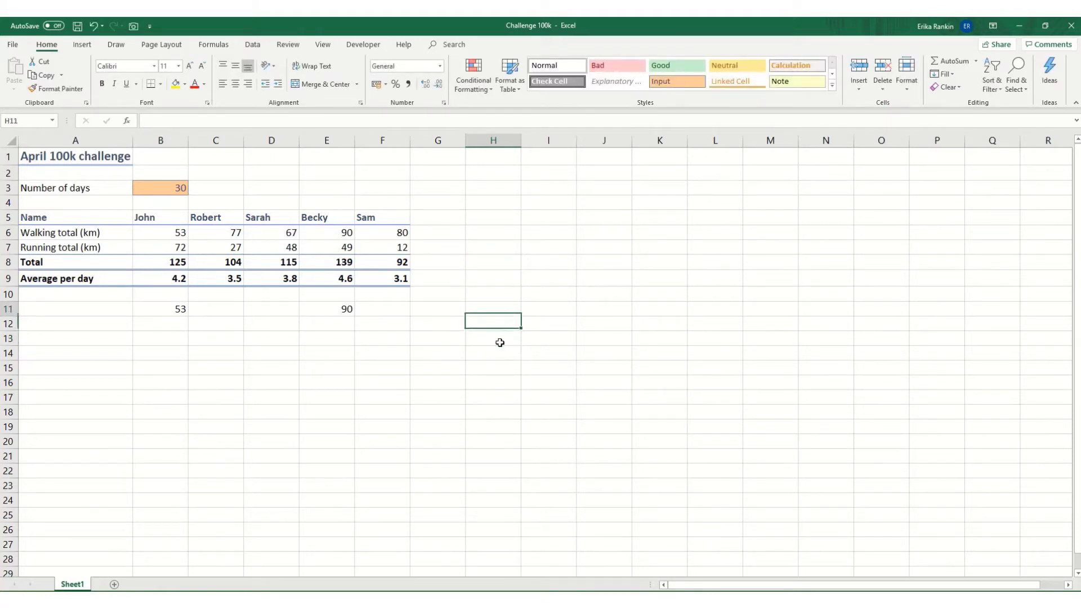
pyautogui.press('Left')
pyautogui.press('Left')
pyautogui.press('Left')
pyautogui.press('Down')
pyautogui.press('Delete')
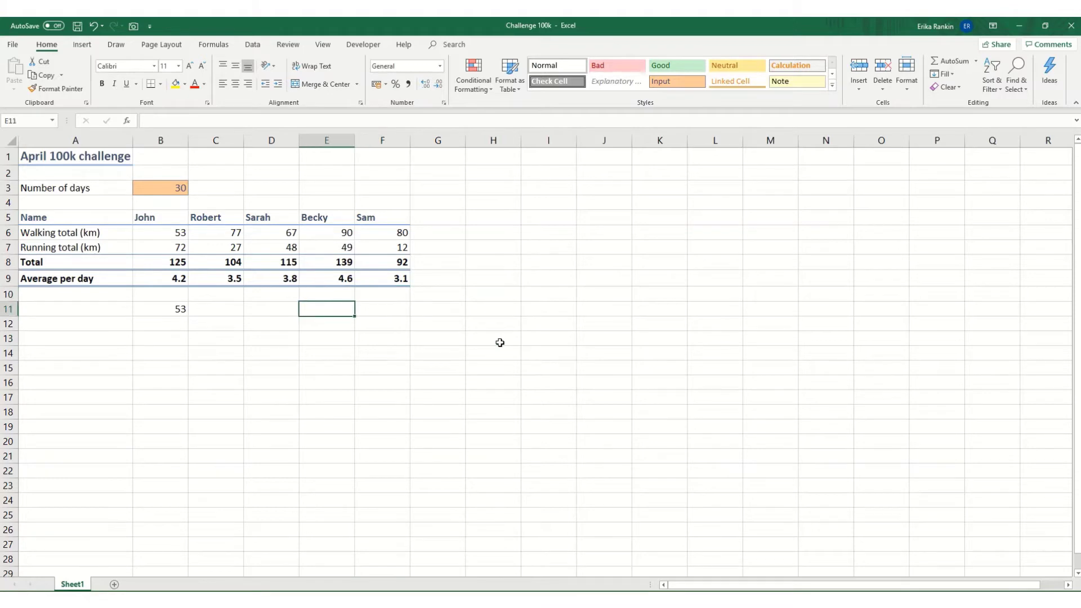
pyautogui.press('Left')
pyautogui.press('Left')
pyautogui.press('Left')
pyautogui.press('Delete')
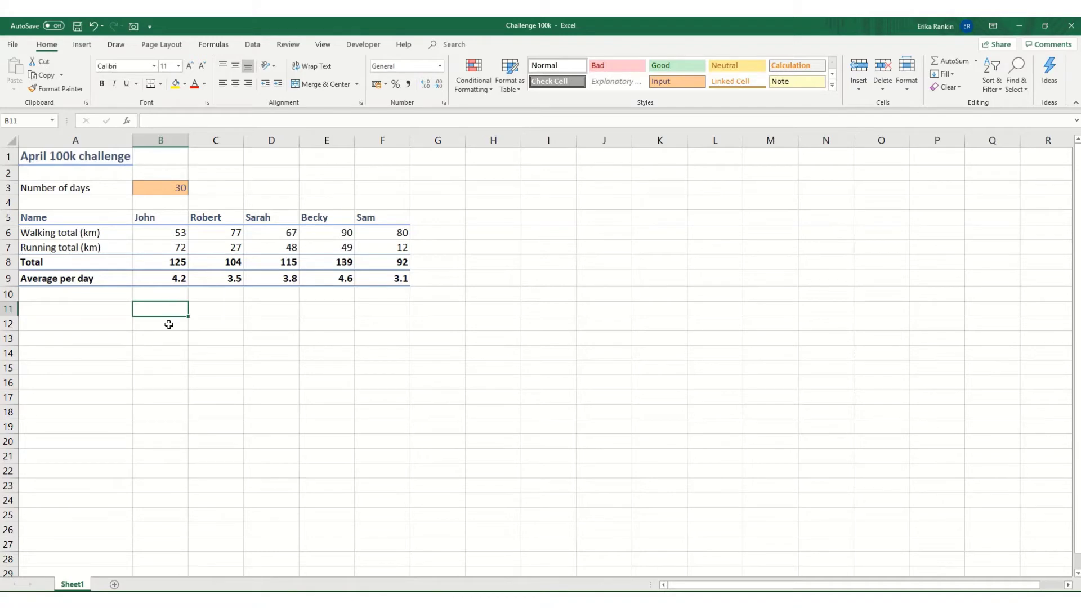
# Enter the absolute reference =$B$3 in B11 so it shows 30 days
pyautogui.write('=')
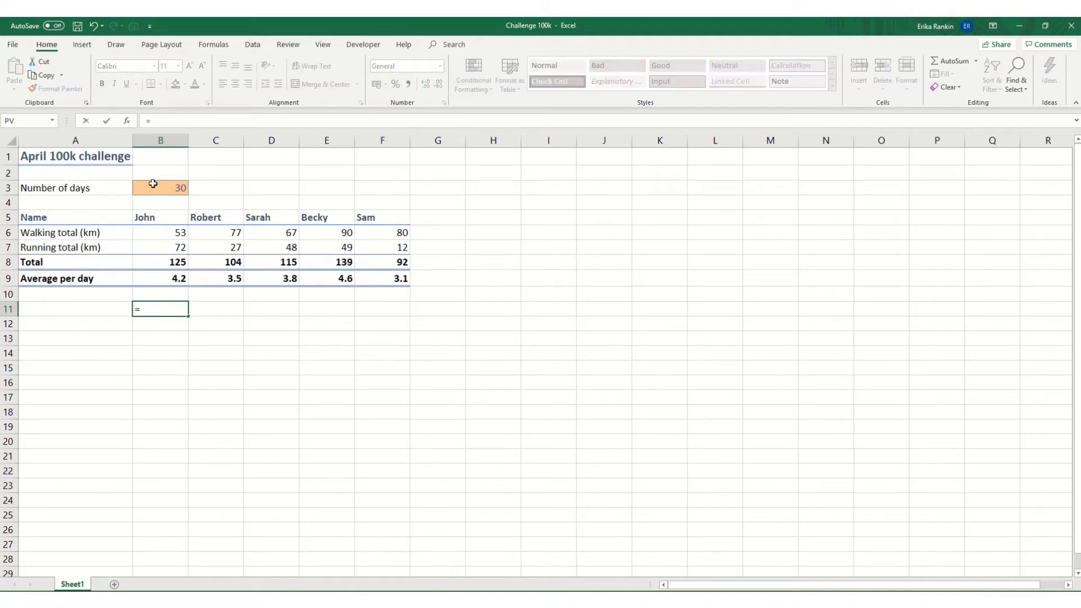
pyautogui.click(152, 184)
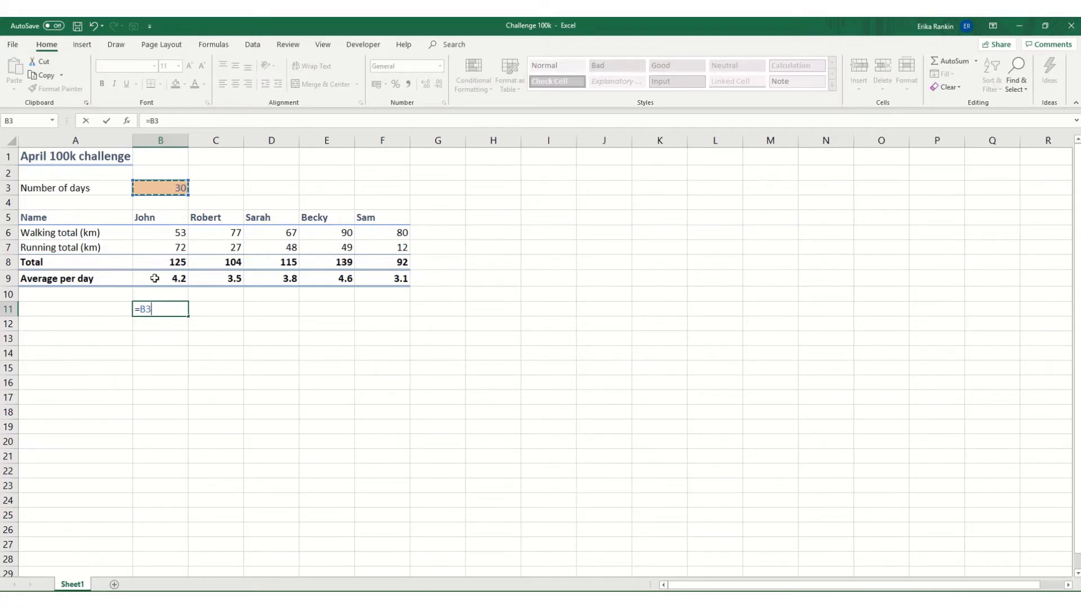
pyautogui.click(149, 120)
pyautogui.write('$B$')
pyautogui.press('Return')
pyautogui.press('Up')
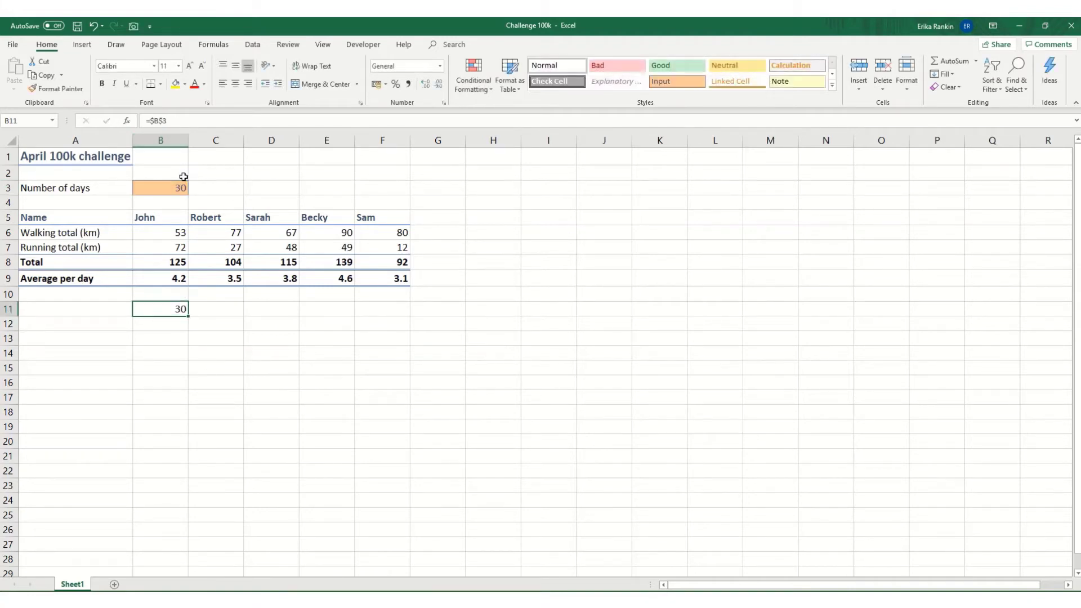
# Paste B11's formula into F16 and F13 and confirm both still reference $B$3
pyautogui.hotkey('ctrl', 'c')
pyautogui.press('Down')
pyautogui.press('Down')
pyautogui.press('Down')
pyautogui.press('Down')
pyautogui.press('Down')
pyautogui.press('Right')
pyautogui.press('Right')
pyautogui.press('Right')
pyautogui.press('Right')
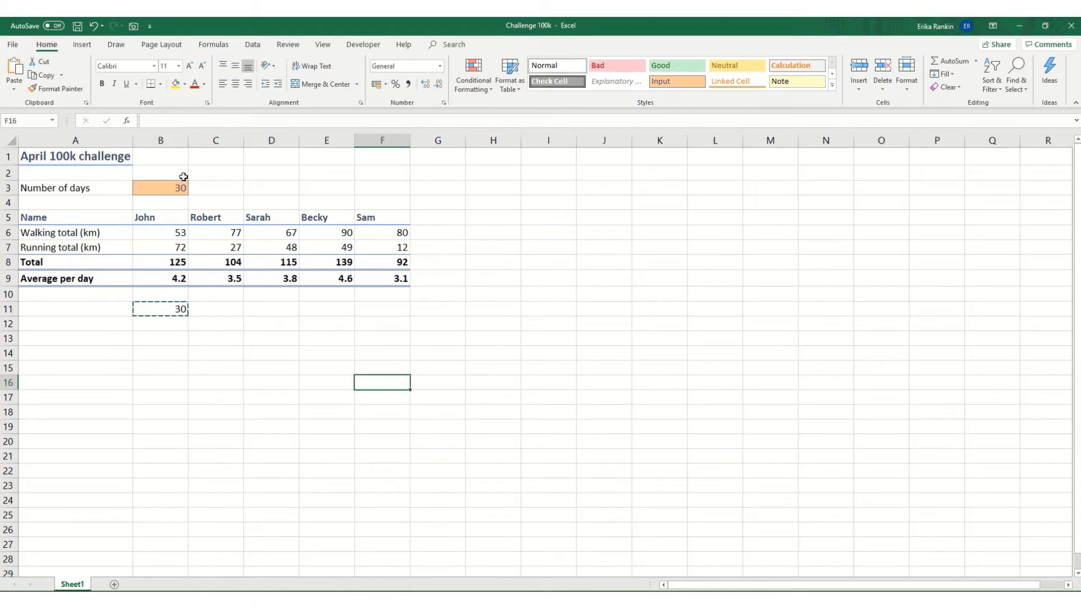
pyautogui.hotkey('ctrl', 'v')
pyautogui.press('Up')
pyautogui.press('Up')
pyautogui.press('Up')
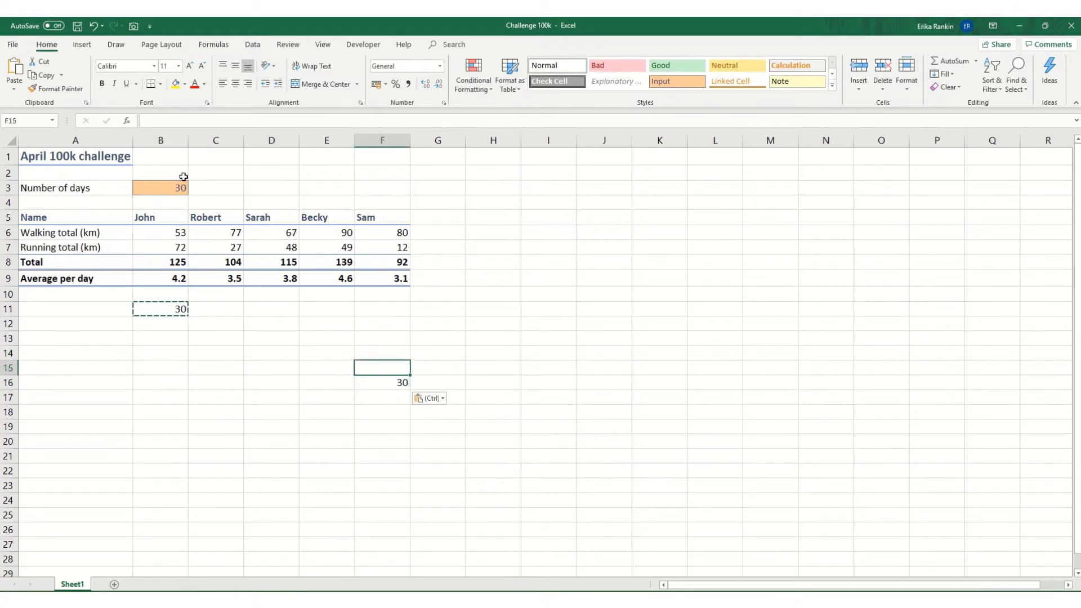
pyautogui.hotkey('ctrl', 'v')
pyautogui.press('F2')
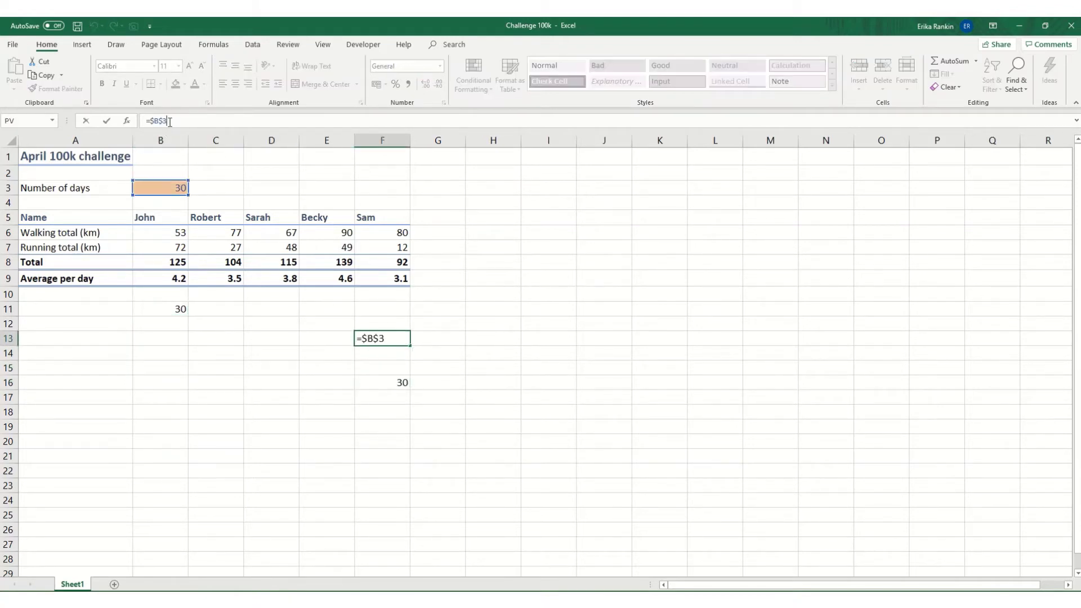
pyautogui.press('Tab')
pyautogui.click(368, 382)
pyautogui.press('F2')
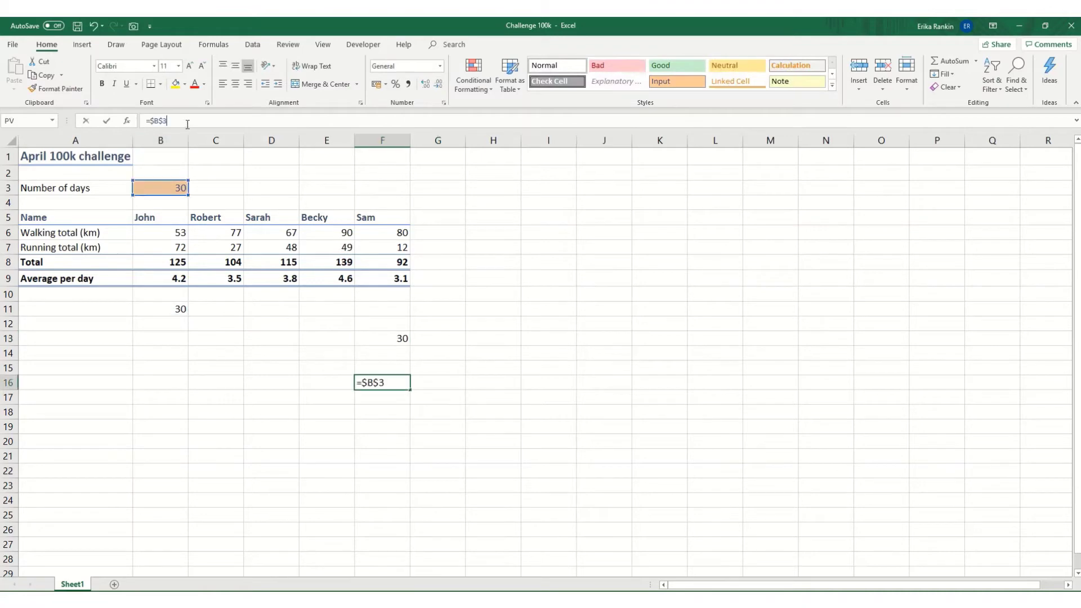
pyautogui.press('Tab')
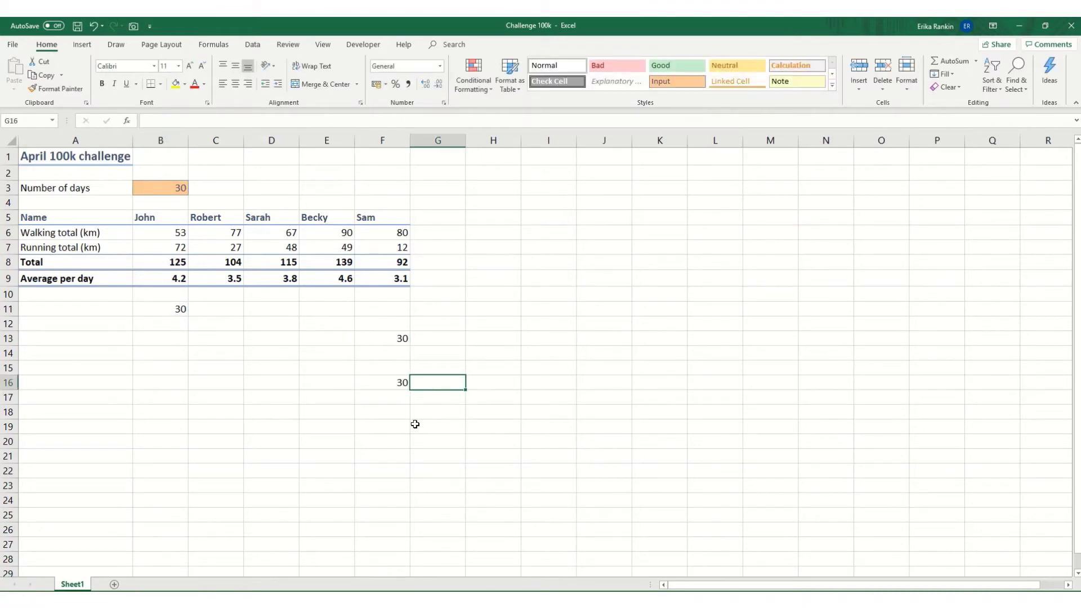
# Clear the test copies from F13:F17
pyautogui.moveTo(391, 340); pyautogui.dragTo(385, 396)
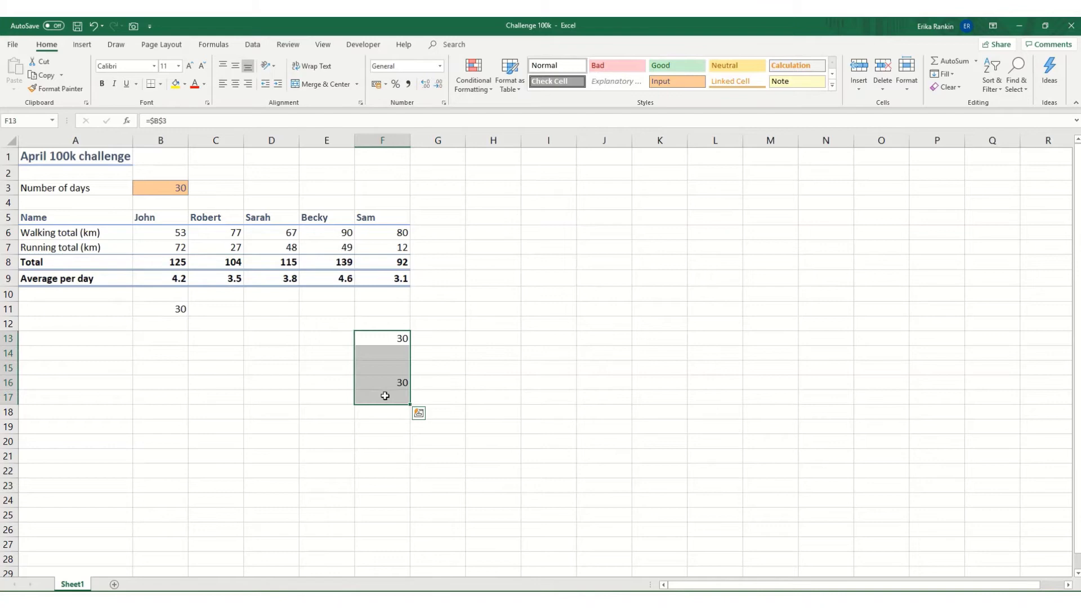
pyautogui.press('Delete')
pyautogui.click(176, 313)
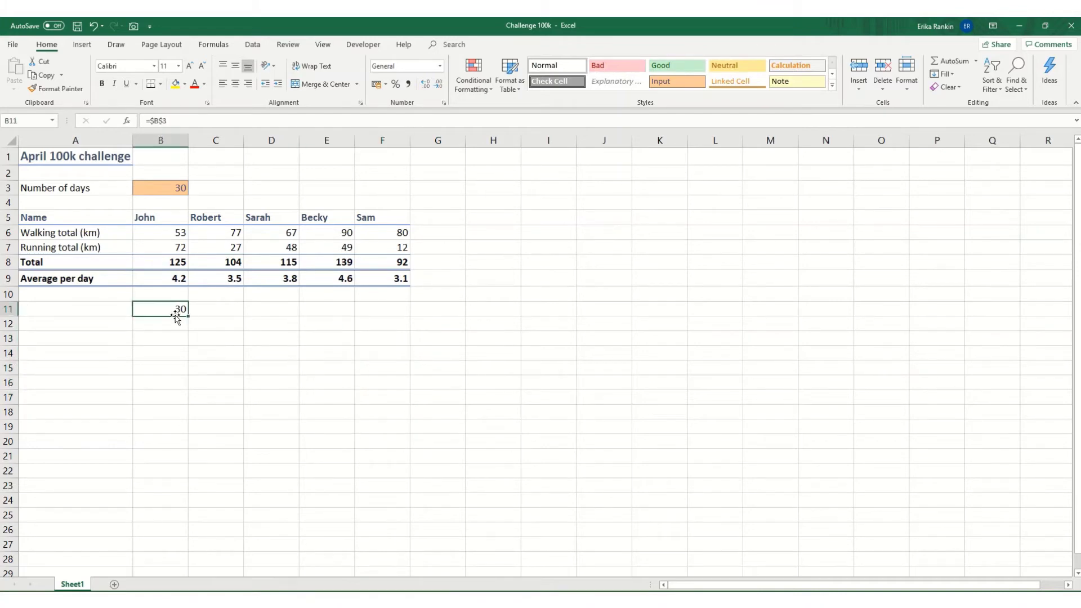
# Change B11 to the column-locked reference =$B3 using F4
pyautogui.click(164, 121)
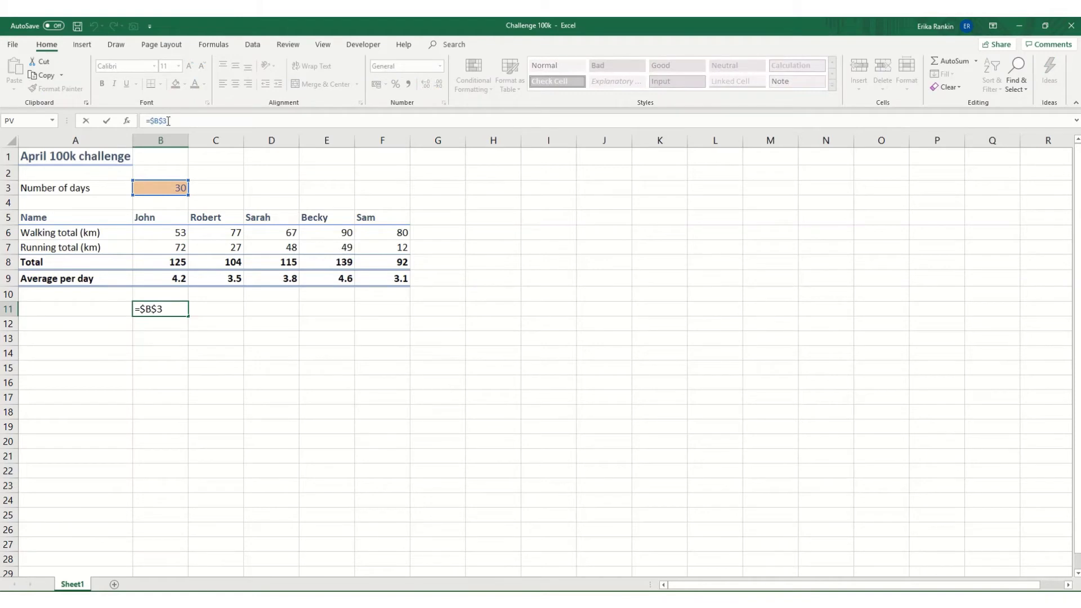
pyautogui.press('Tab')
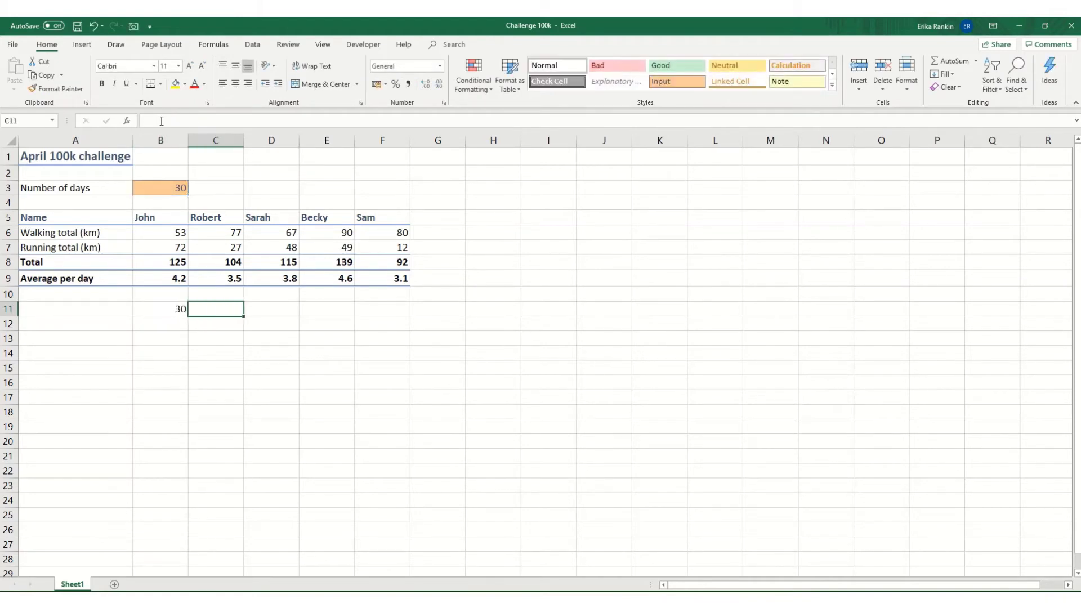
pyautogui.click(176, 309)
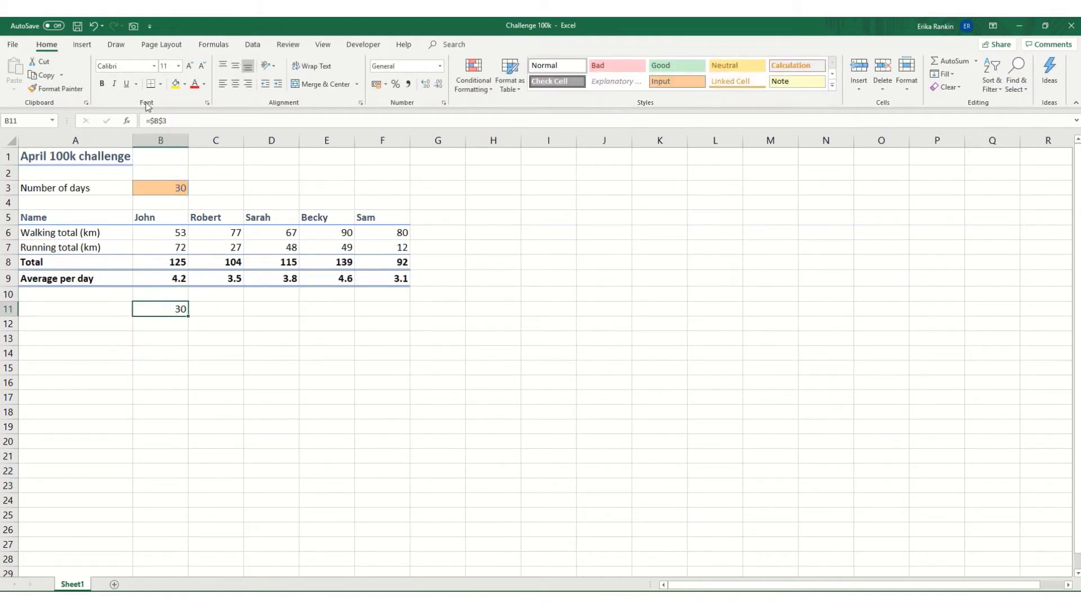
pyautogui.click(162, 121)
pyautogui.press('F4')
pyautogui.press('F4')
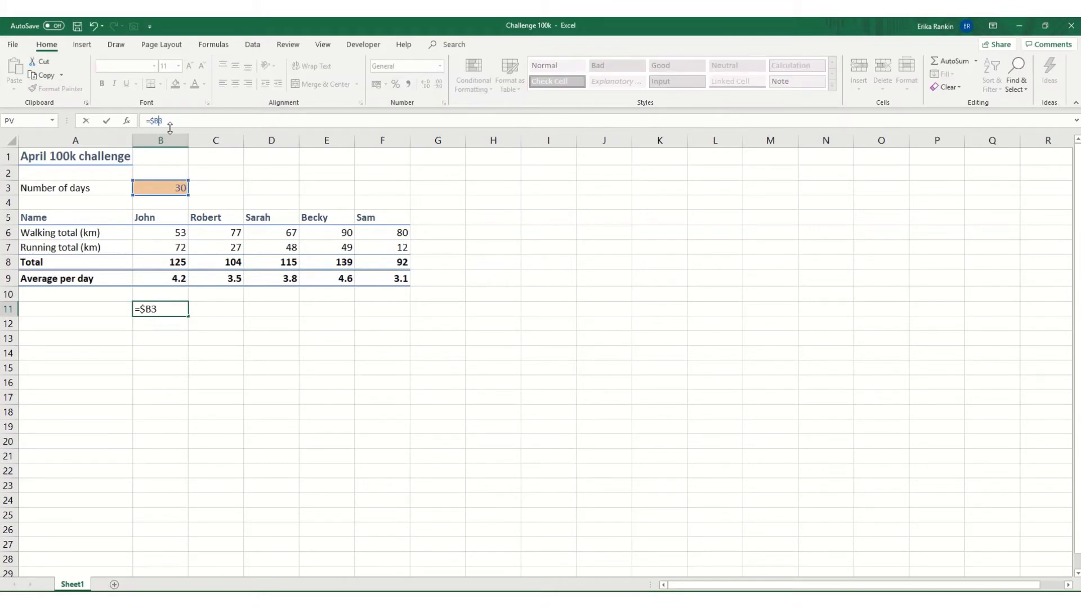
pyautogui.press('Tab')
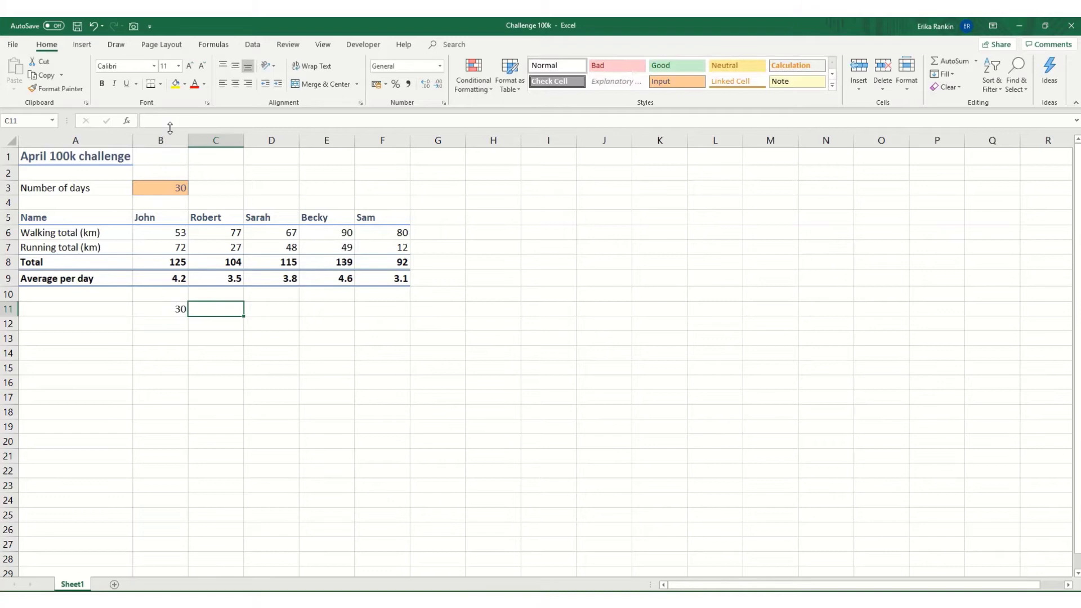
# Copy B11 into F11, where =$B3 still shows 30
pyautogui.press('Left')
pyautogui.hotkey('ctrl', 'c')
pyautogui.press('Right')
pyautogui.press('Right')
pyautogui.press('Right')
pyautogui.press('Right')
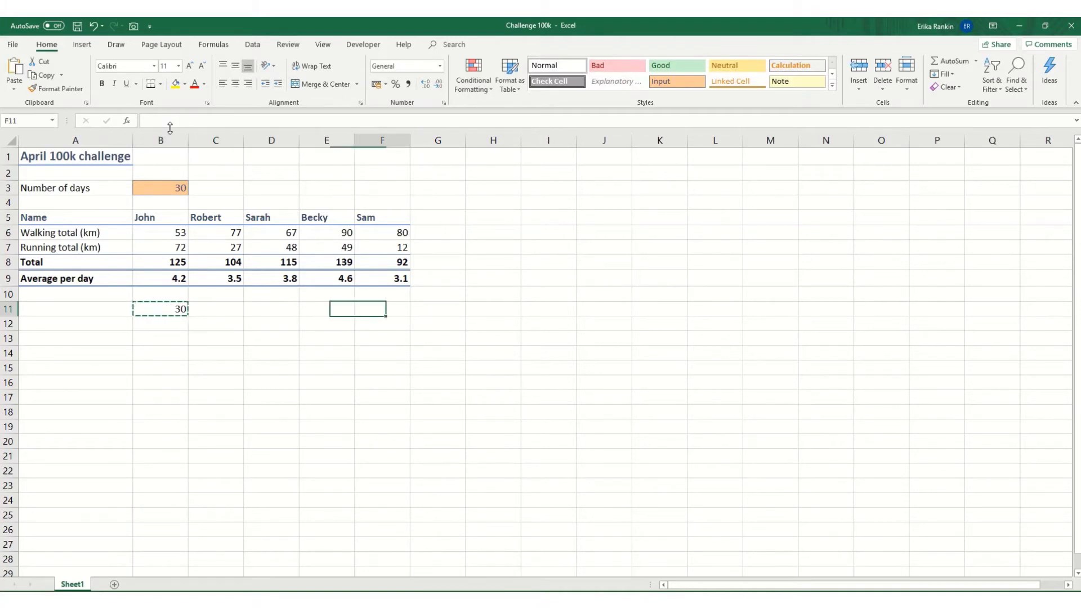
pyautogui.hotkey('ctrl', 'v')
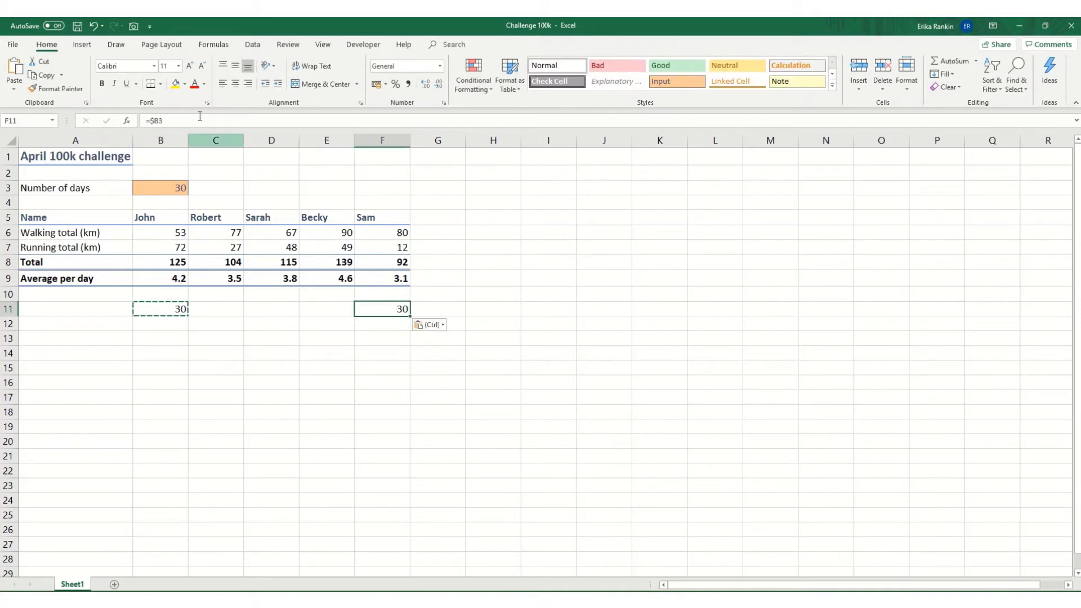
pyautogui.press('F2')
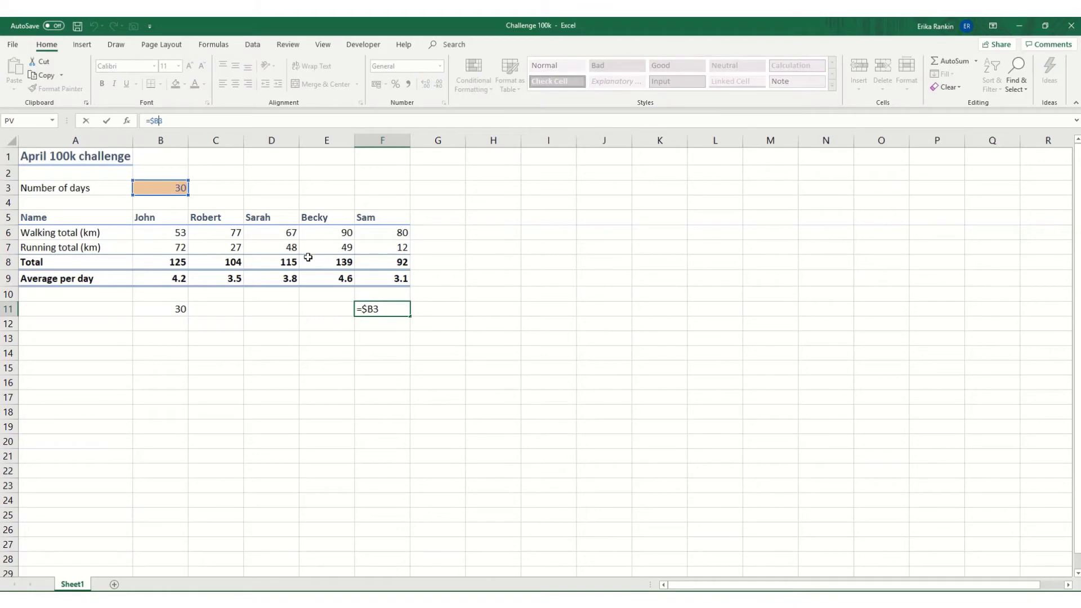
pyautogui.press('Tab')
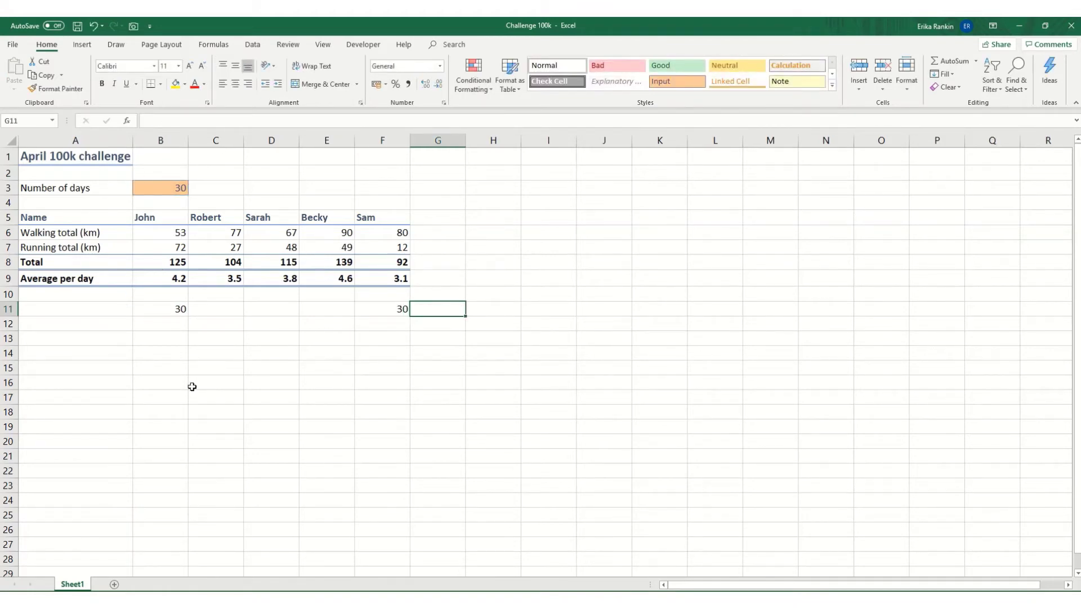
# Copy F11 down to F15, where it becomes =$B7 showing 72
pyautogui.click(380, 308)
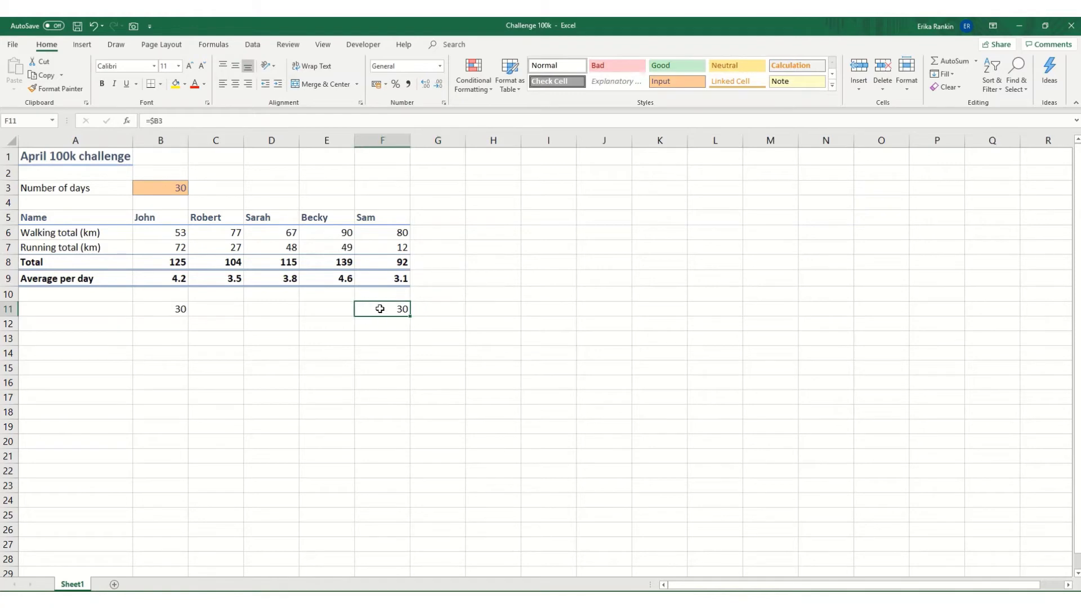
pyautogui.hotkey('ctrl', 'c')
pyautogui.press('Down')
pyautogui.press('Down')
pyautogui.press('Down')
pyautogui.press('Down')
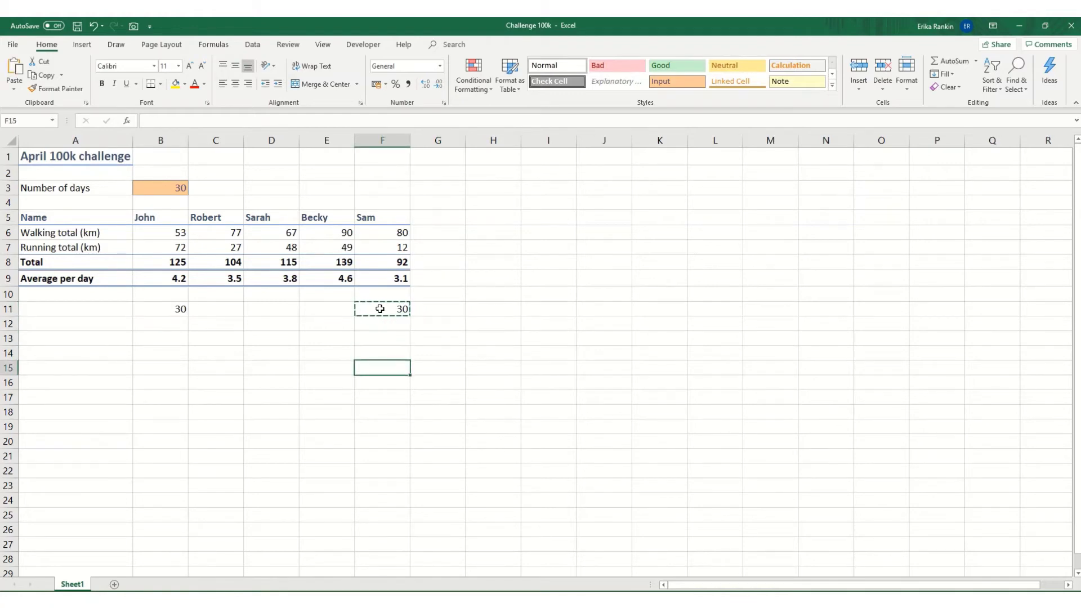
pyautogui.hotkey('ctrl', 'v')
pyautogui.doubleClick(367, 369)
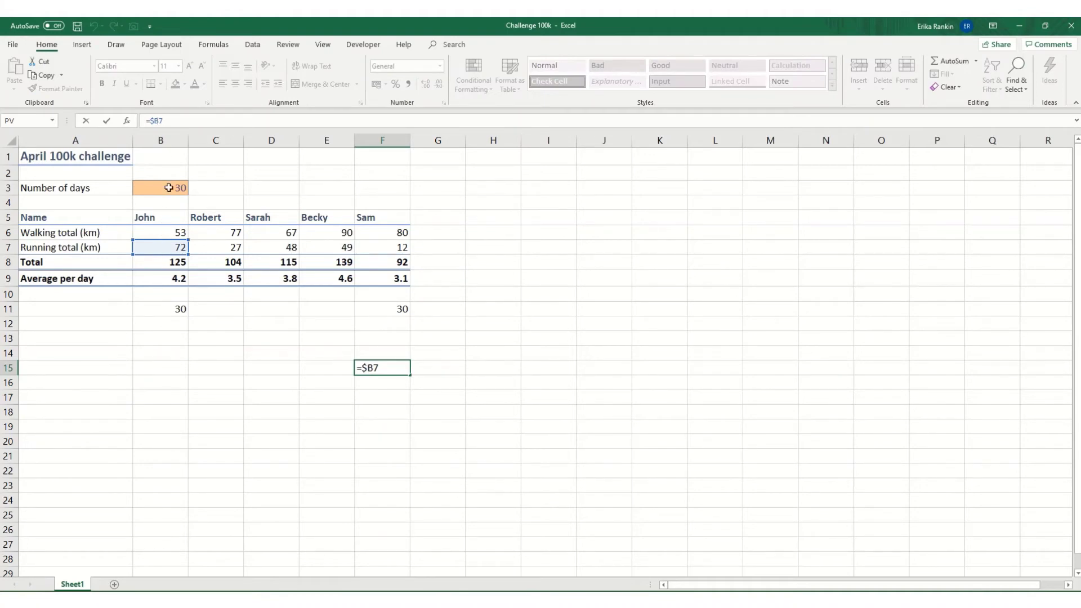
pyautogui.press('Tab')
pyautogui.click(176, 310)
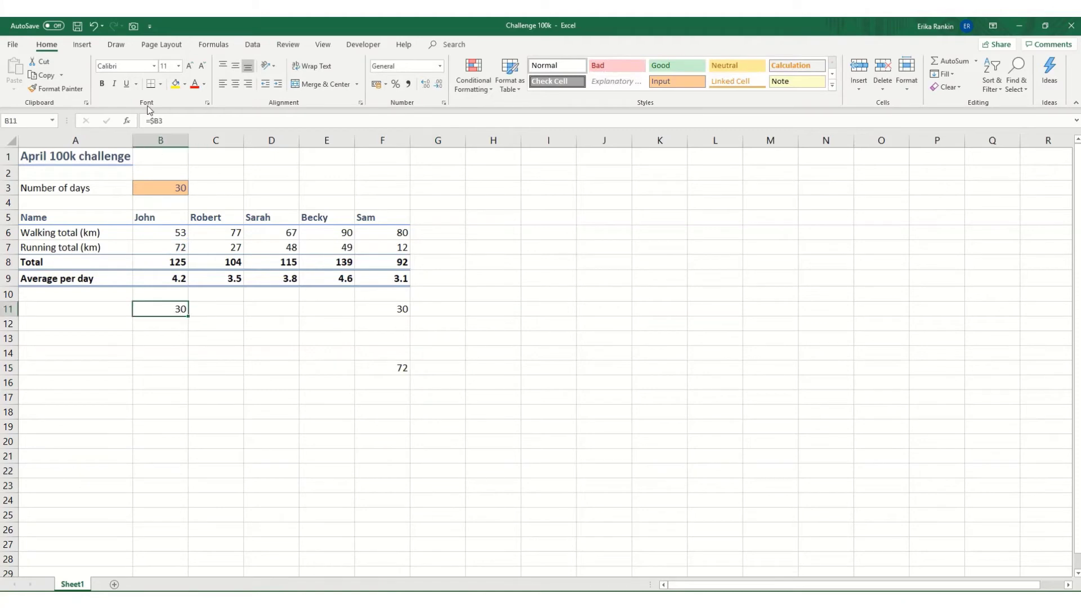
# Change B11 to =B$3 and copy it down to B17, where row 3 stays fixed
pyautogui.click(152, 121)
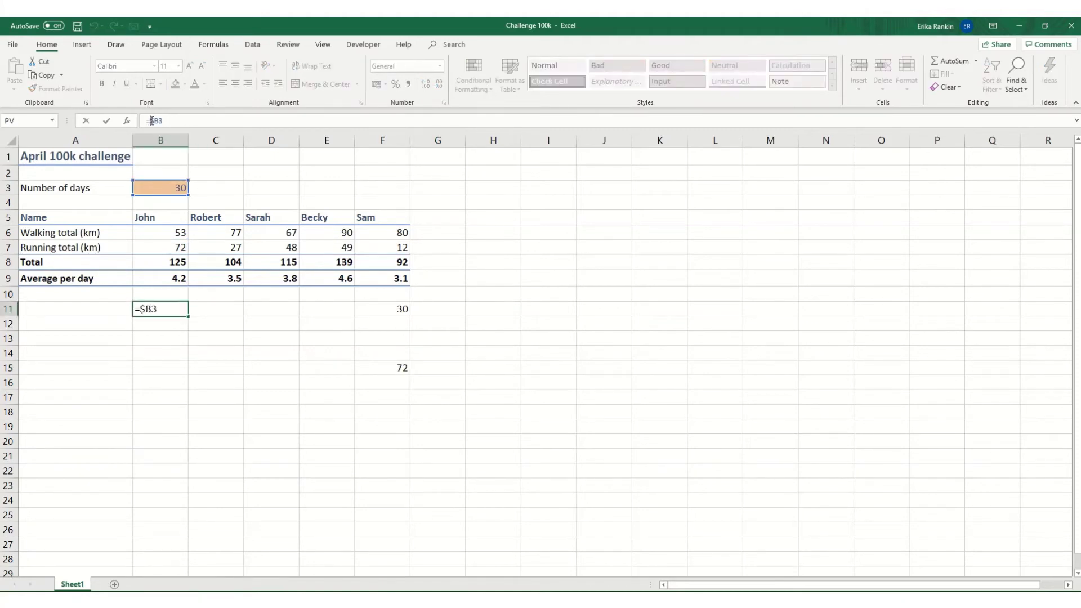
pyautogui.press('BackSpace')
pyautogui.write('$')
pyautogui.hotkey('ctrl', 'Return')
pyautogui.hotkey('ctrl', 'c')
pyautogui.press('Down')
pyautogui.press('Down')
pyautogui.press('Down')
pyautogui.press('Down')
pyautogui.press('Down')
pyautogui.press('Down')
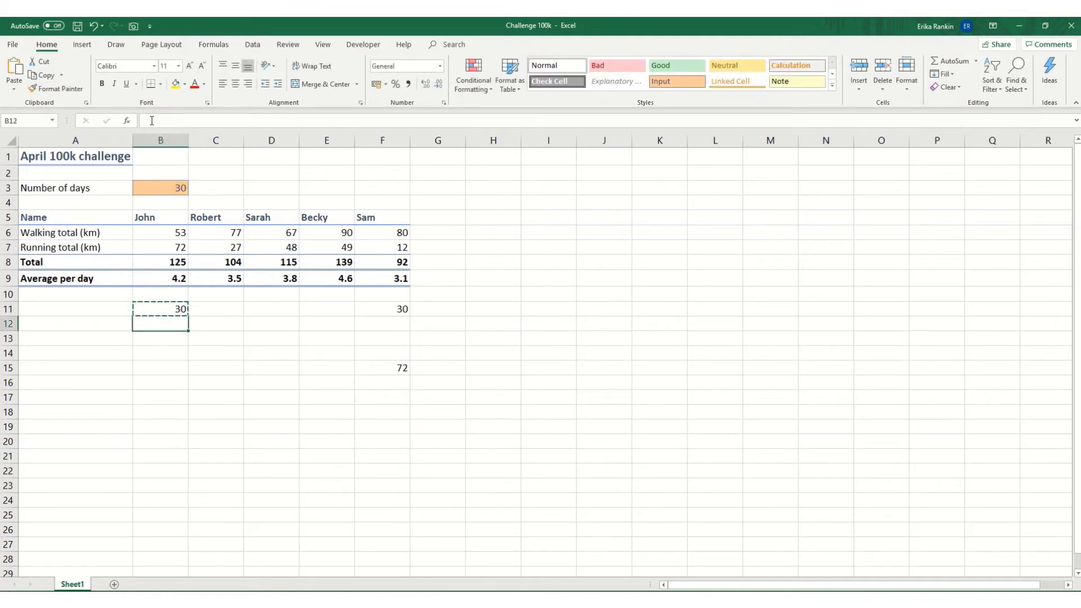
pyautogui.hotkey('ctrl', 'v')
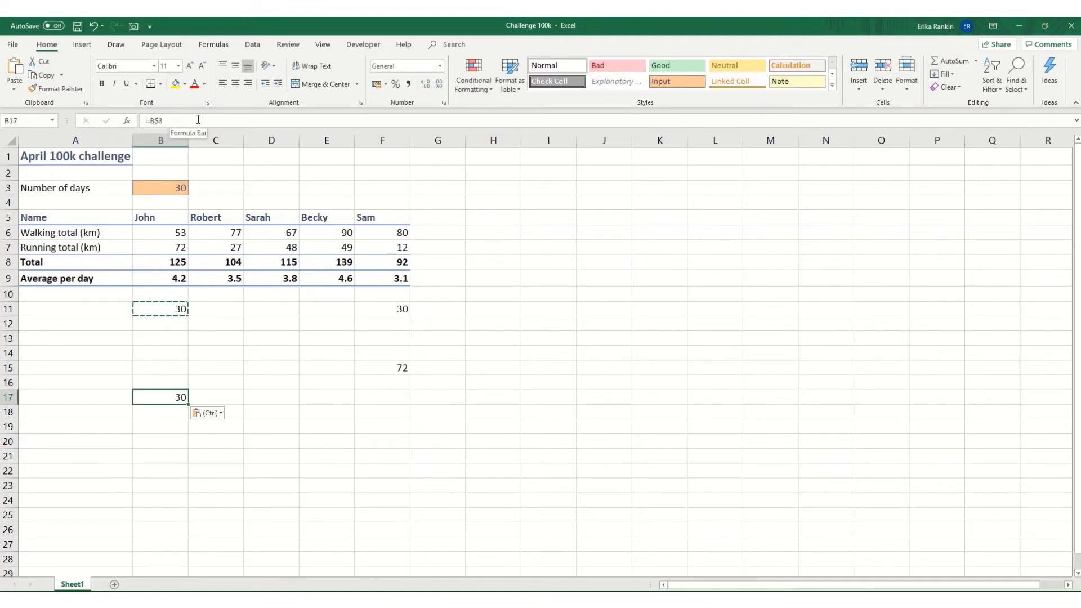
pyautogui.click(191, 127)
pyautogui.press('Tab')
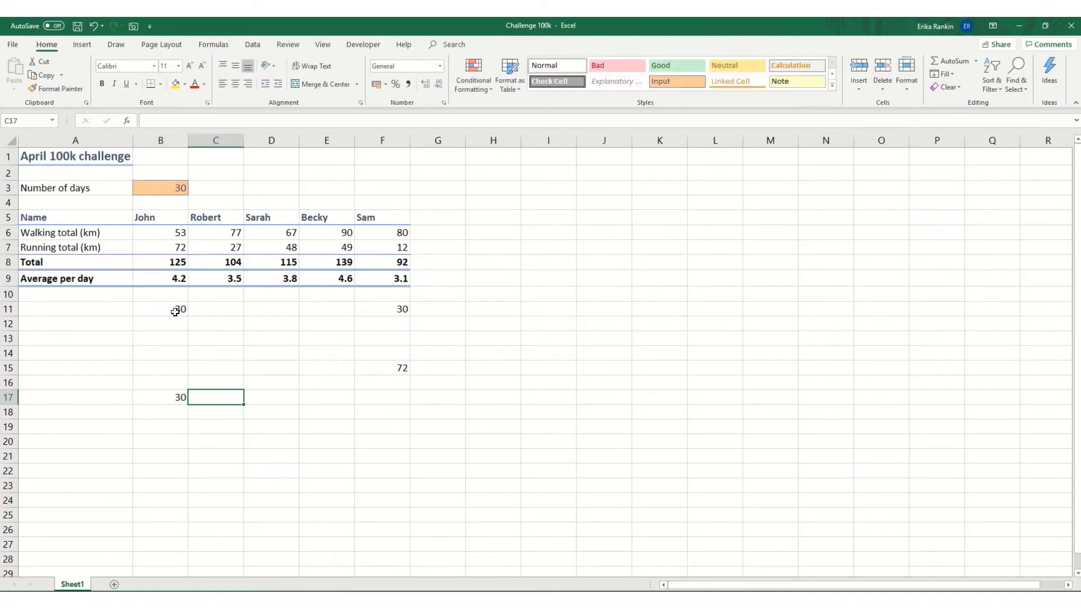
# Paste it into E11, where it becomes =E$3, then clear the test cells B11:G18
pyautogui.press('Up')
pyautogui.press('Up')
pyautogui.press('Up')
pyautogui.press('Up')
pyautogui.press('Up')
pyautogui.press('Up')
pyautogui.press('Left')
pyautogui.hotkey('ctrl', 'c')
pyautogui.press('Right')
pyautogui.press('Right')
pyautogui.press('Right')
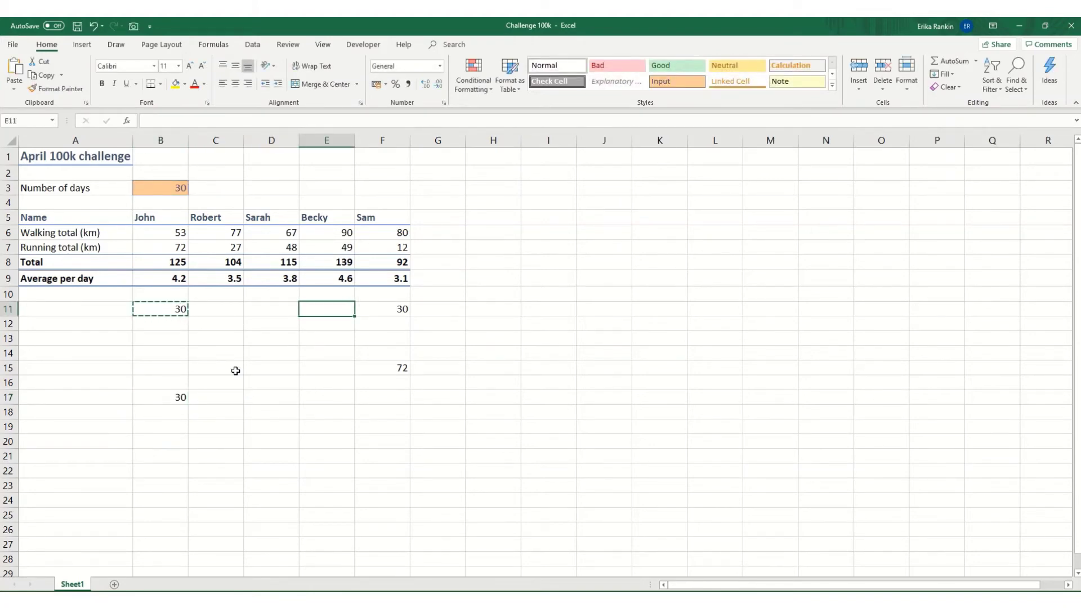
pyautogui.hotkey('ctrl', 'v')
pyautogui.click(223, 124)
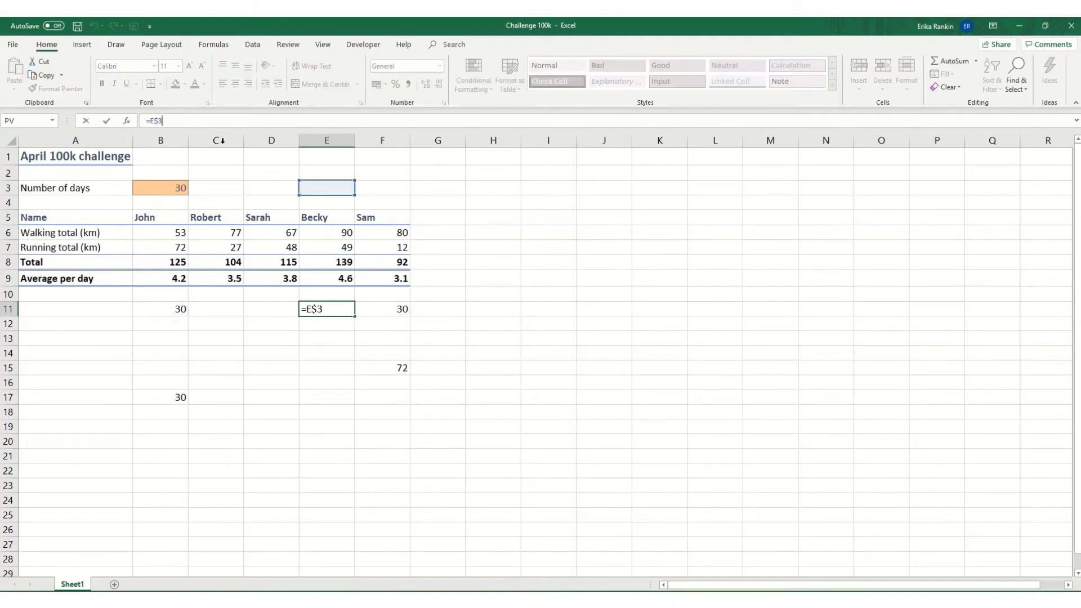
pyautogui.click(163, 309)
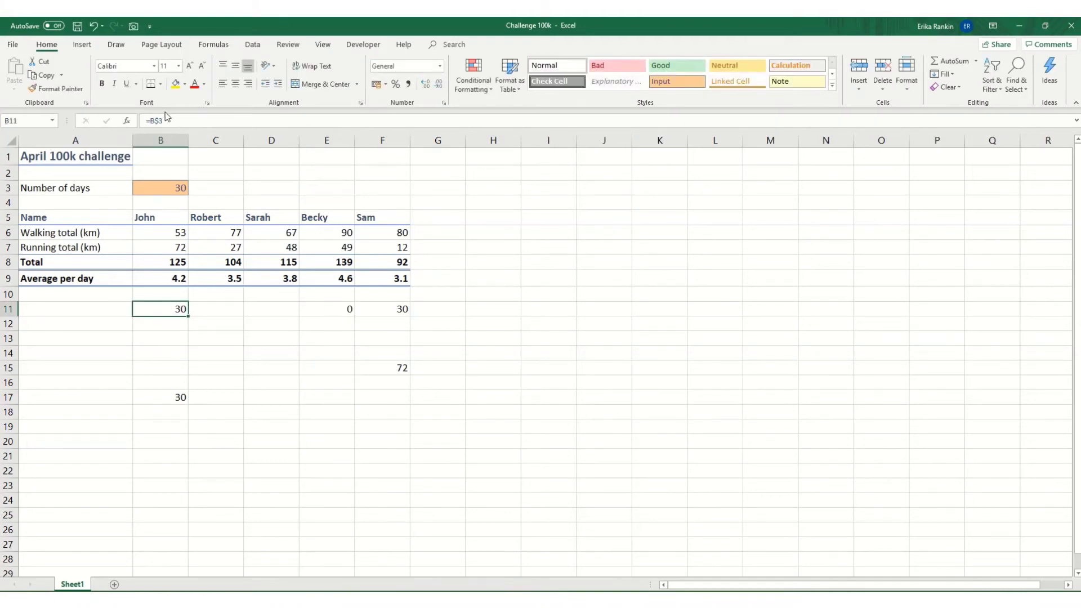
pyautogui.click(151, 122)
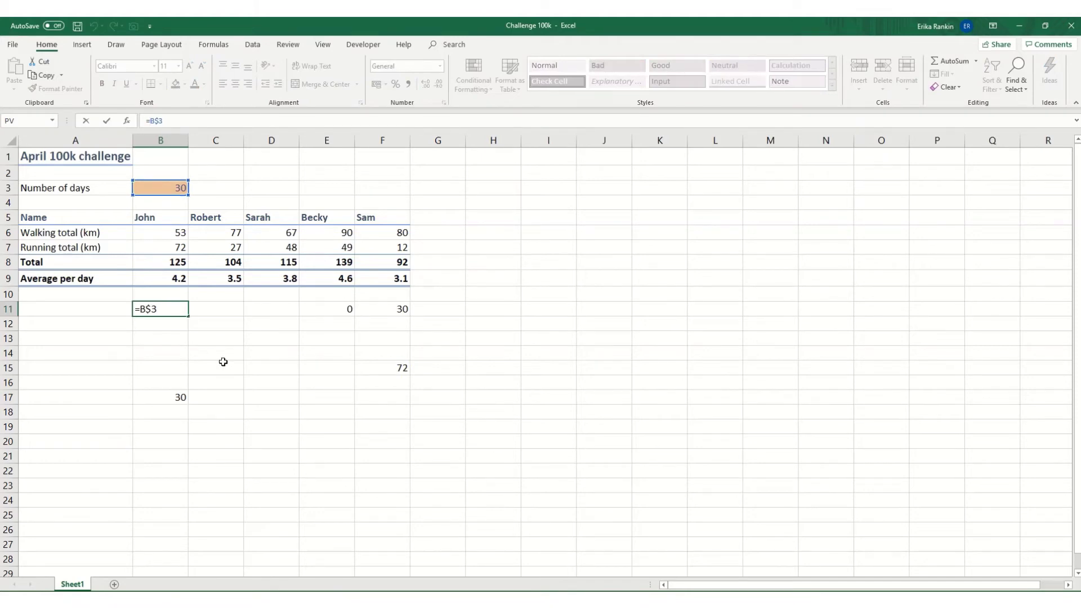
pyautogui.press('Escape')
pyautogui.hotkey('ctrl', 'z')
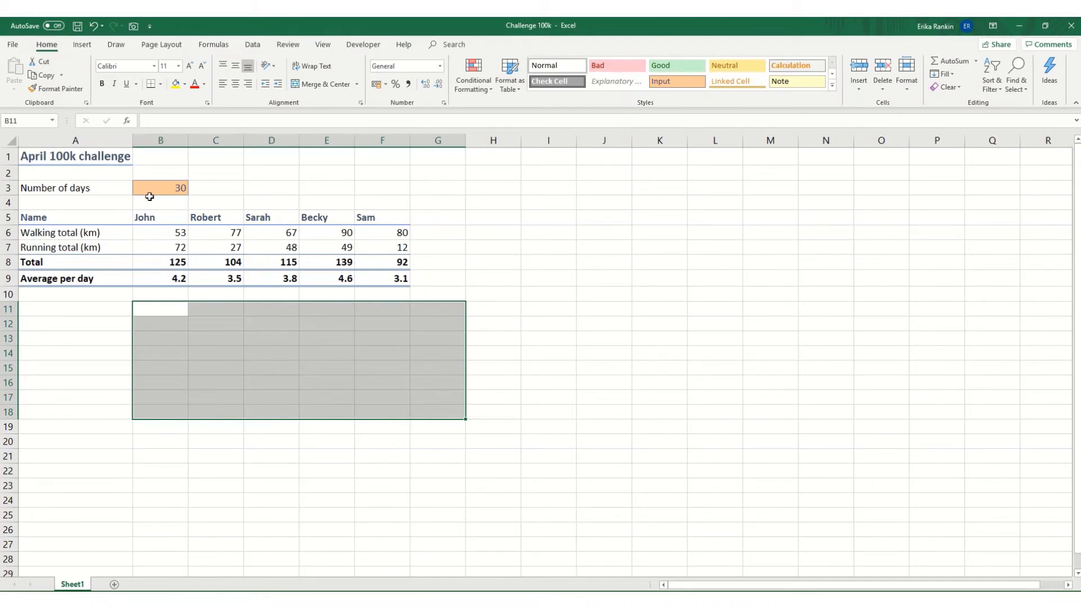
# Clear the existing Total and Average per day rows
pyautogui.click(144, 262)
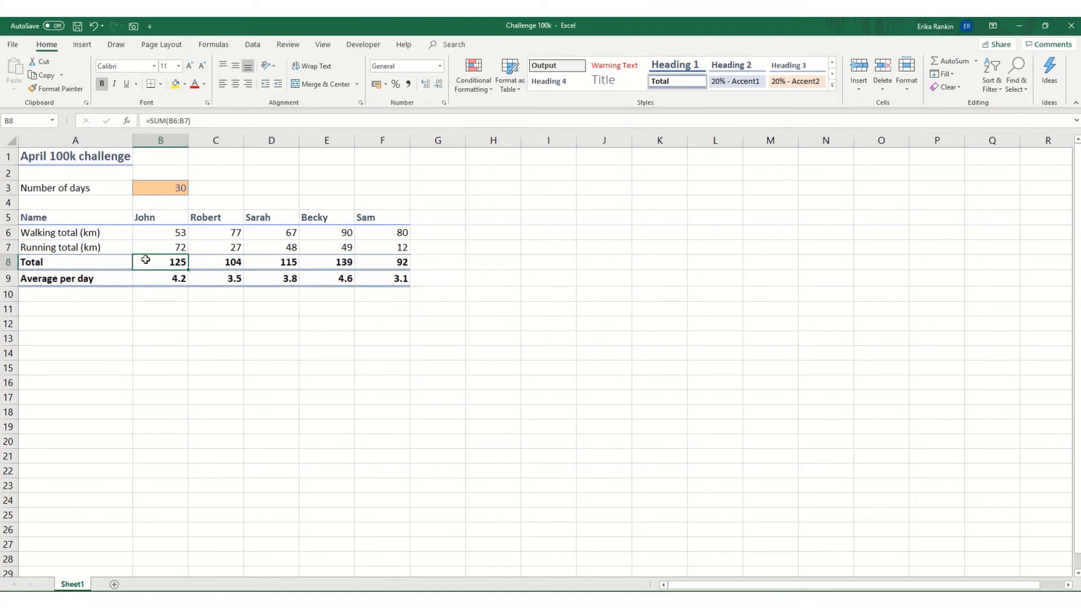
pyautogui.moveTo(405, 302); pyautogui.dragTo(398, 278)
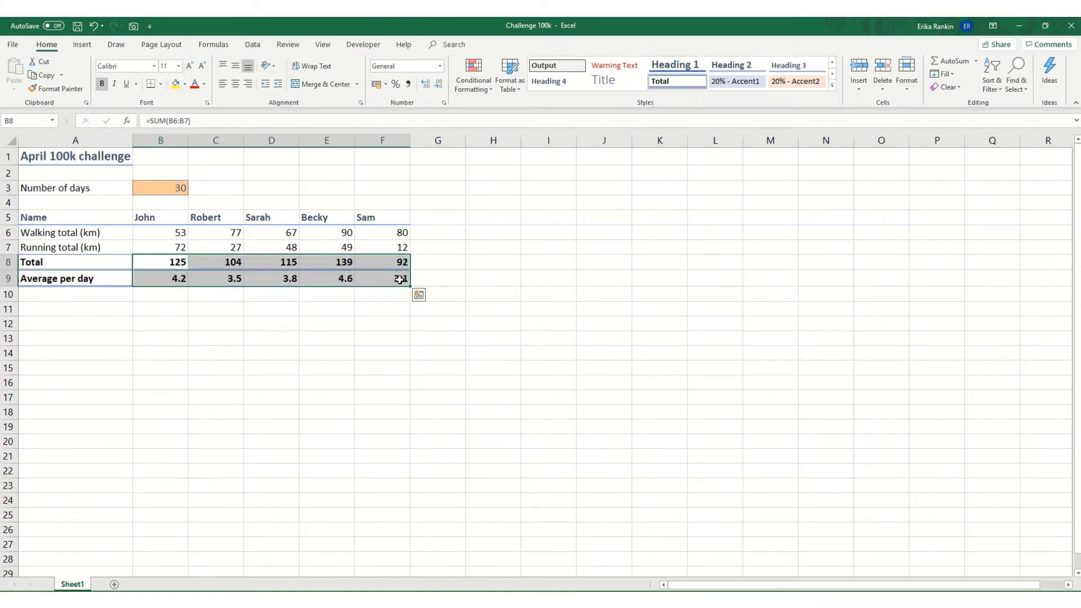
pyautogui.press('Delete')
# Enter =SUM(B6:B7) in B8, giving John's total of 125
pyautogui.click(171, 260)
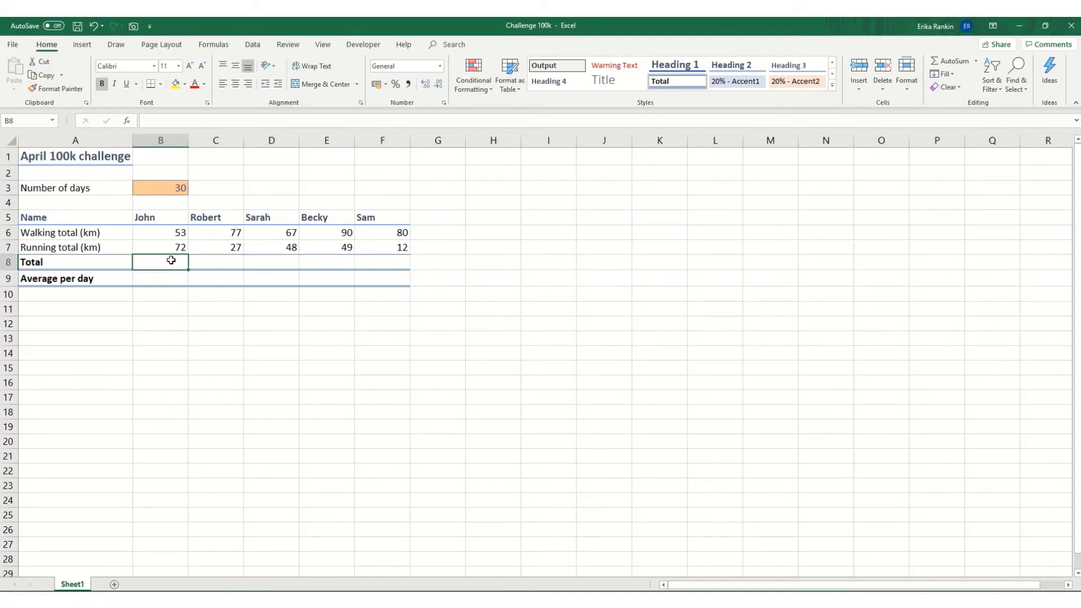
pyautogui.write('=sum')
pyautogui.press('Tab')
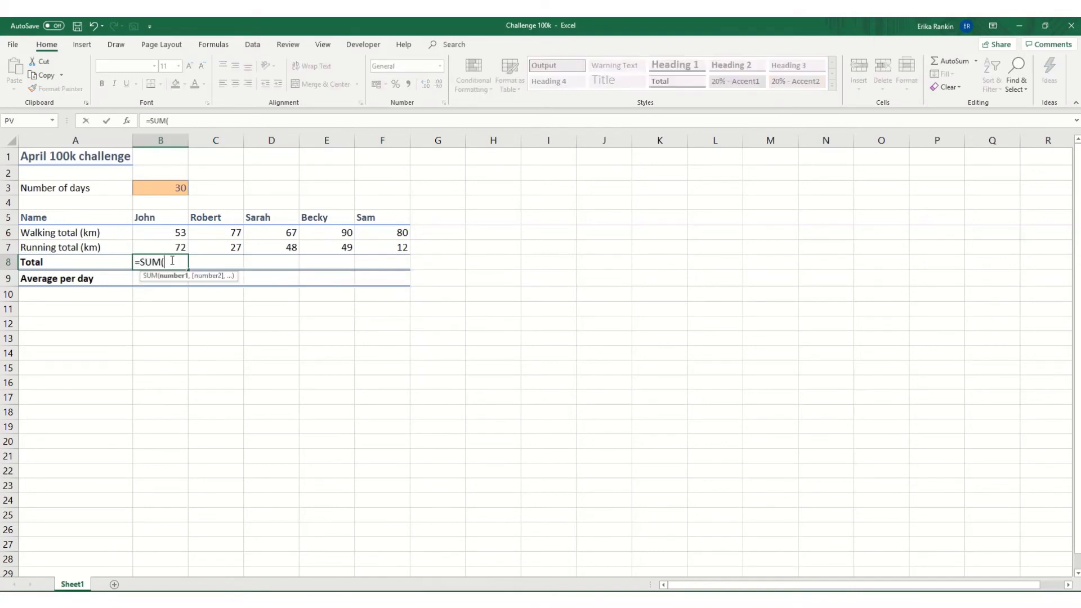
pyautogui.moveTo(173, 231); pyautogui.dragTo(169, 247)
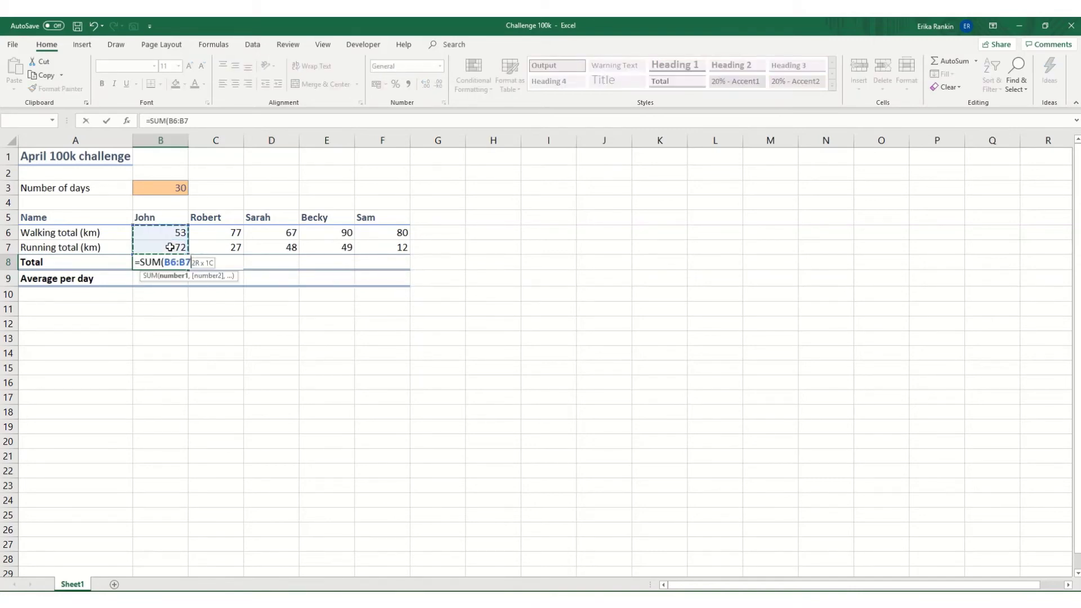
pyautogui.press('Tab')
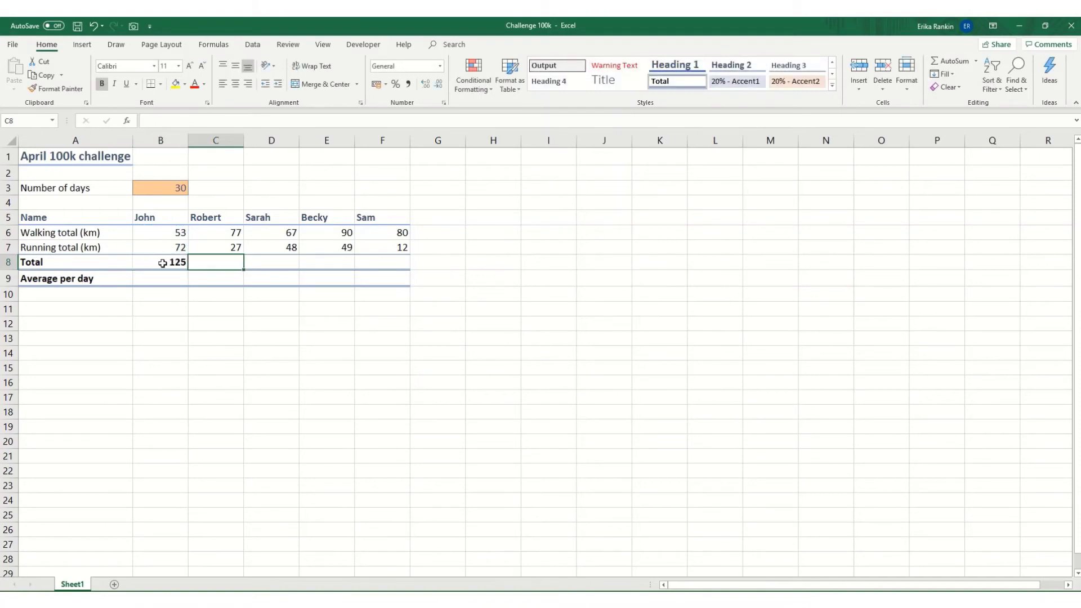
pyautogui.click(168, 262)
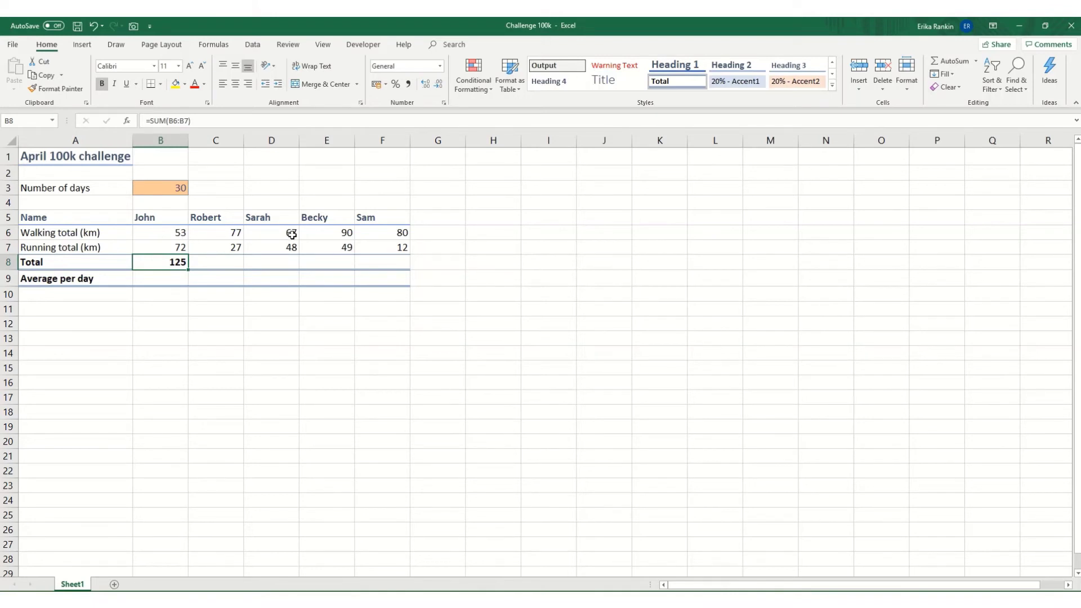
pyautogui.click(195, 267)
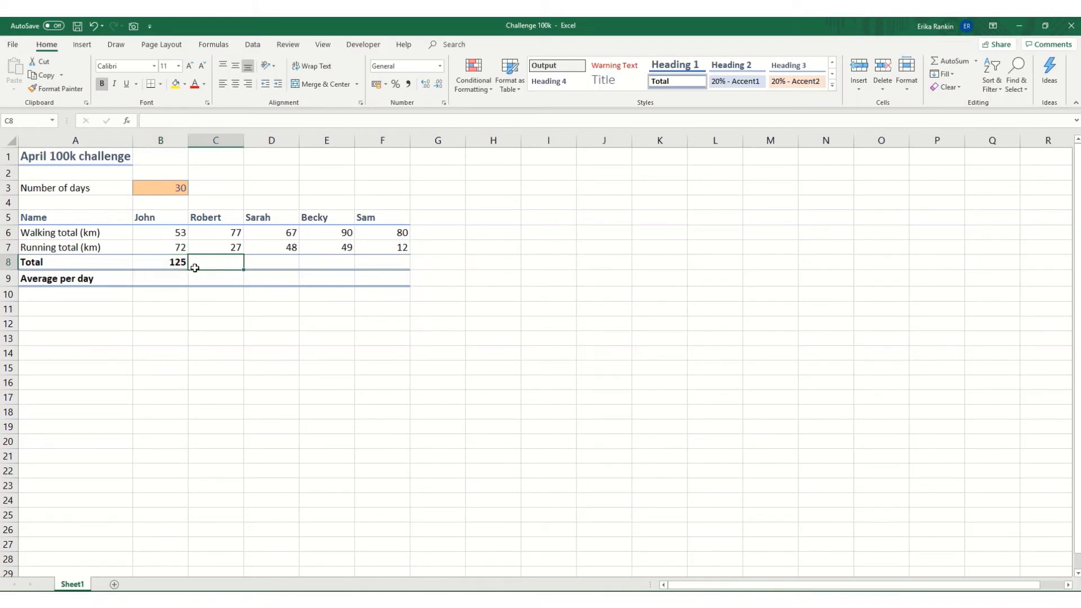
pyautogui.click(172, 261)
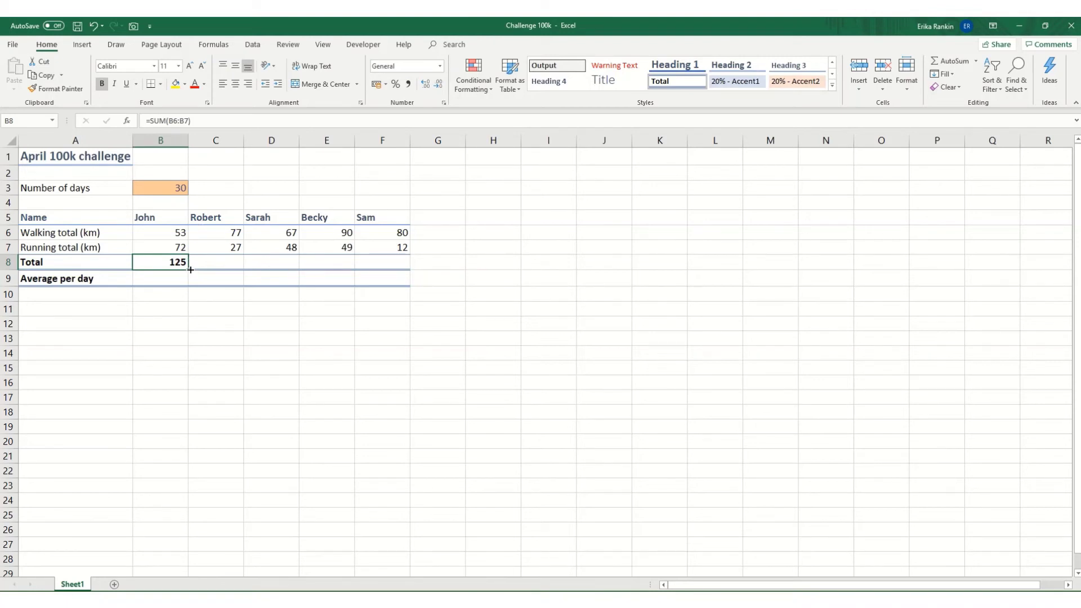
# Fill B8's SUM across to F8, giving totals 104, 115, 139 and 92
pyautogui.moveTo(191, 270); pyautogui.dragTo(391, 273)
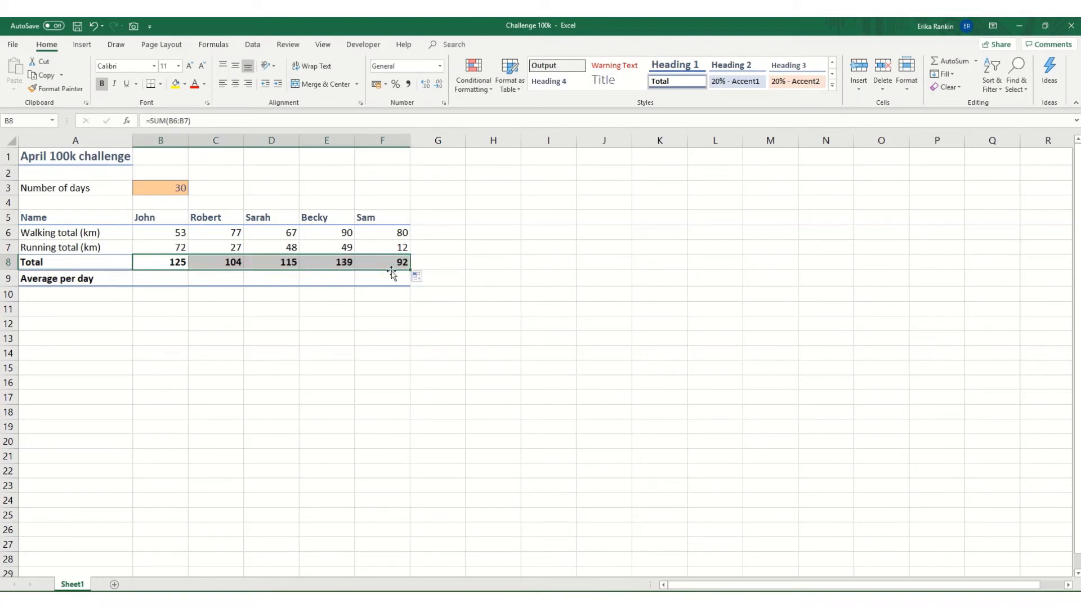
pyautogui.click(223, 259)
pyautogui.click(167, 120)
pyautogui.press('Escape')
pyautogui.click(272, 260)
pyautogui.click(169, 120)
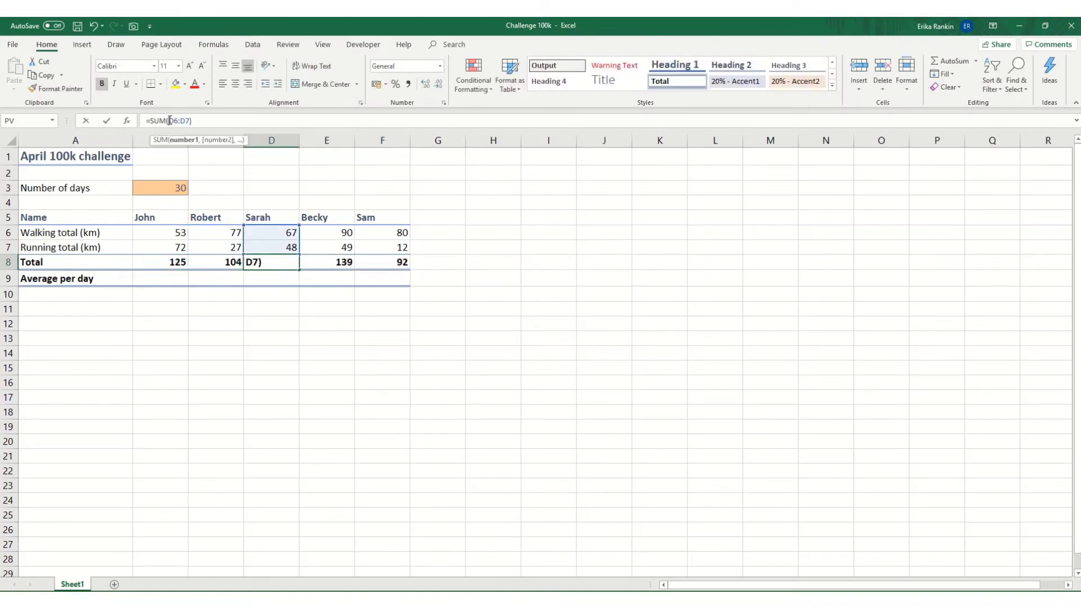
pyautogui.press('Tab')
pyautogui.click(170, 120)
pyautogui.press('Tab')
pyautogui.click(169, 120)
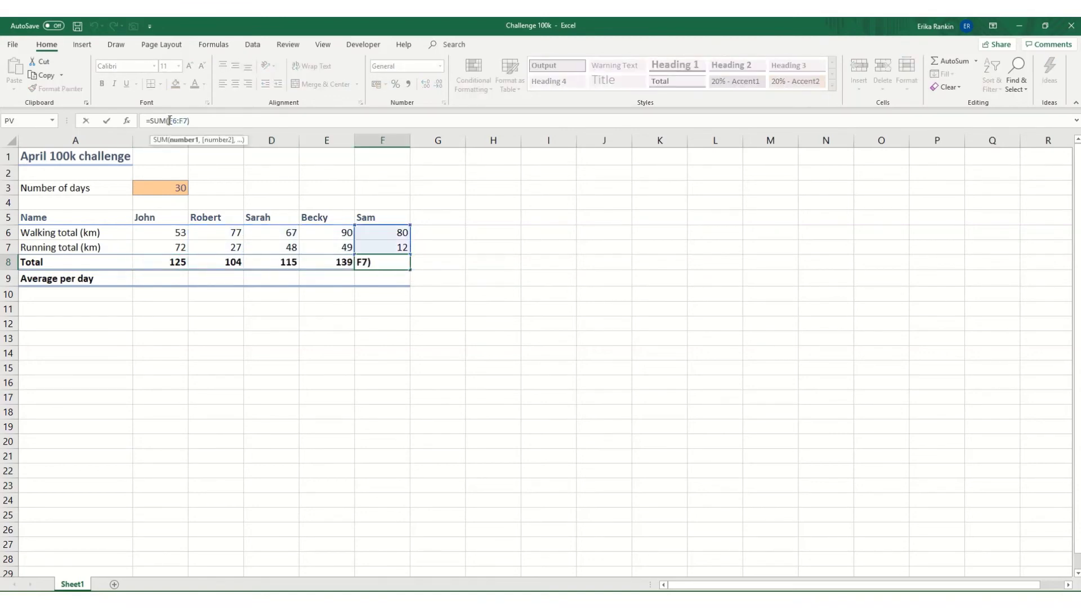
pyautogui.press('Tab')
# Test-paste the totals into B13:F13, see the shifted ranges, then clear them
pyautogui.moveTo(169, 259); pyautogui.dragTo(377, 265)
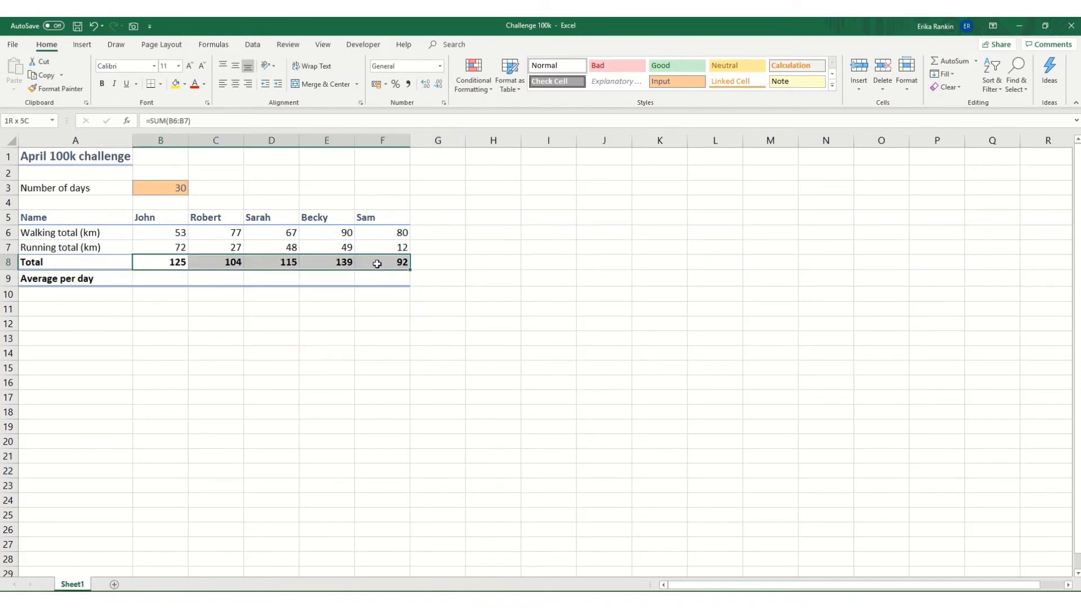
pyautogui.hotkey('ctrl', 'c')
pyautogui.click(162, 337)
pyautogui.hotkey('shift', 'Right')
pyautogui.hotkey('shift', 'Right')
pyautogui.hotkey('shift', 'Right')
pyautogui.hotkey('shift', 'Right')
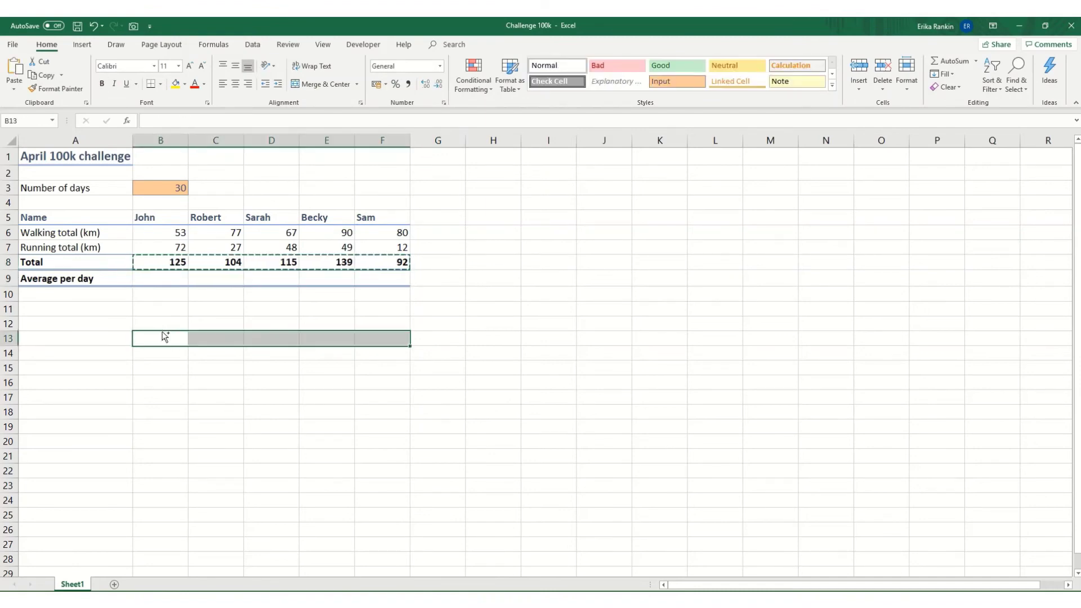
pyautogui.hotkey('ctrl', 'v')
pyautogui.press('F2')
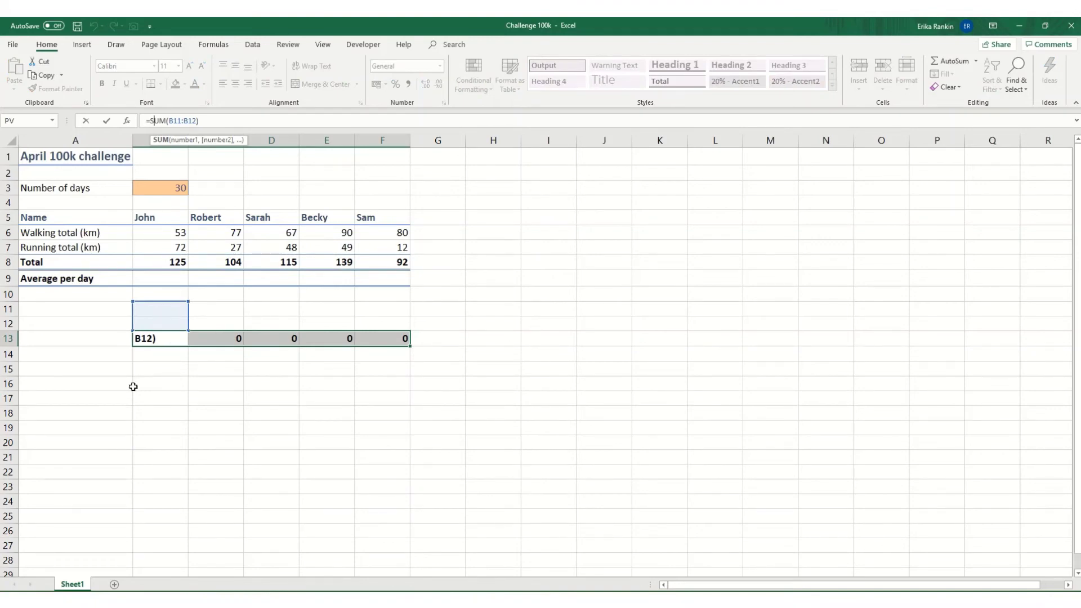
pyautogui.press('Escape')
pyautogui.press('Delete')
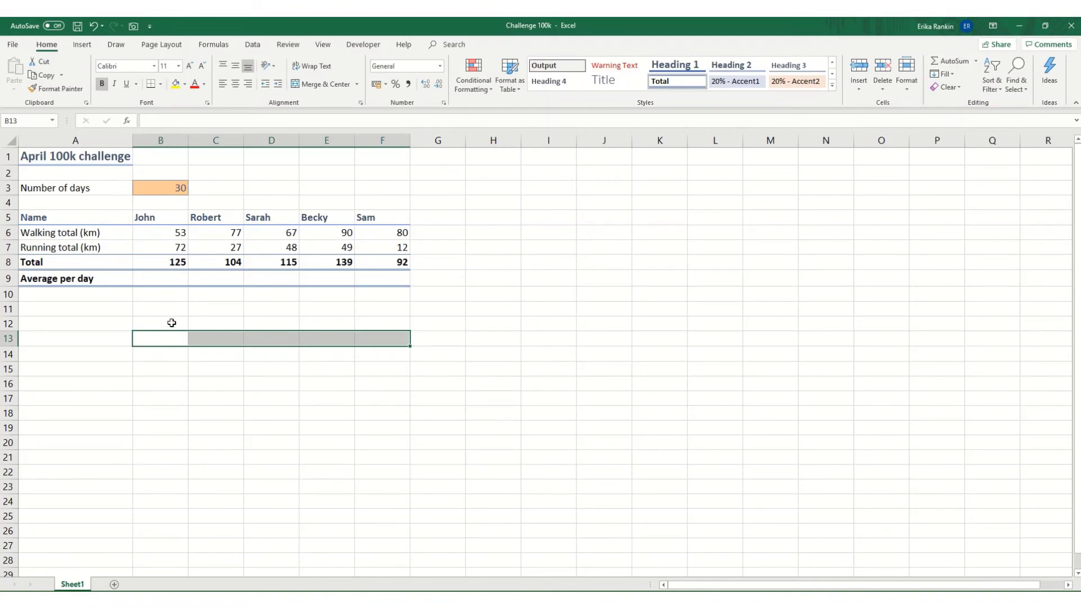
# Change John's total to =SUM(B$6:B$7) and paste it across C8:F8
pyautogui.click(161, 265)
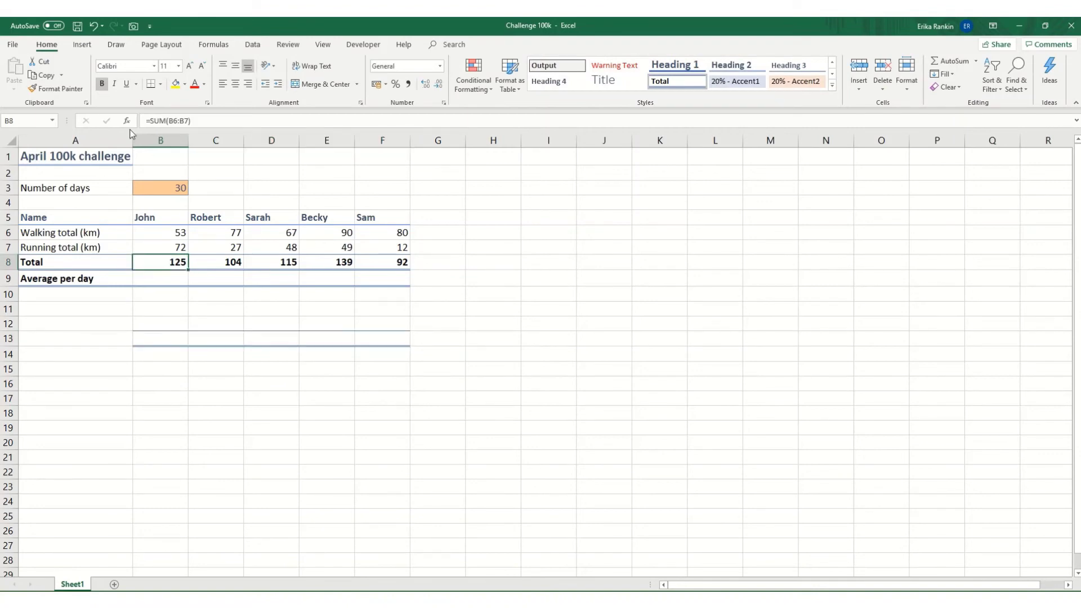
pyautogui.click(171, 120)
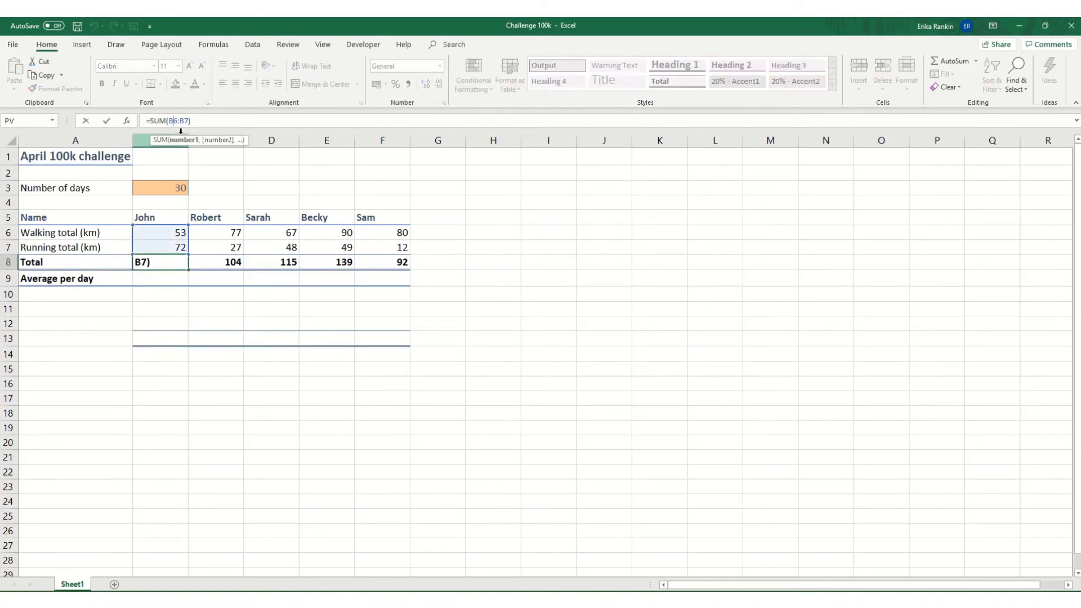
pyautogui.write('$')
pyautogui.press('Right')
pyautogui.press('Right')
pyautogui.press('Right')
pyautogui.write('$')
pyautogui.hotkey('ctrl', 'Return')
pyautogui.hotkey('ctrl', 'c')
pyautogui.hotkey('shift', 'Right')
pyautogui.hotkey('shift', 'Right')
pyautogui.hotkey('shift', 'Right')
pyautogui.hotkey('shift', 'Right')
pyautogui.hotkey('ctrl', 'v')
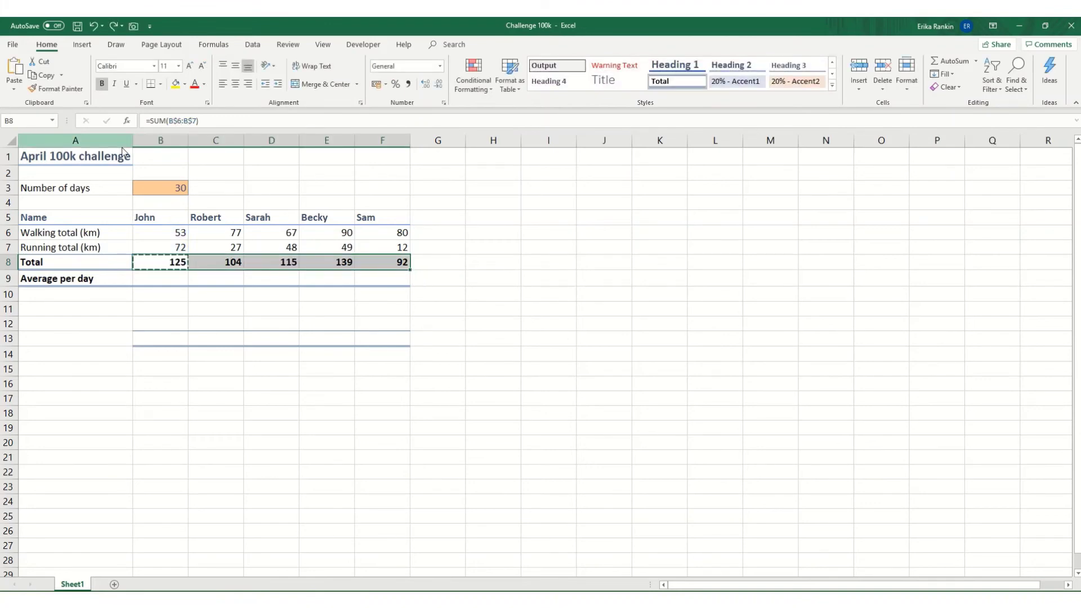
pyautogui.hotkey('ctrl', 'alt', 'v')
pyautogui.press('Return')
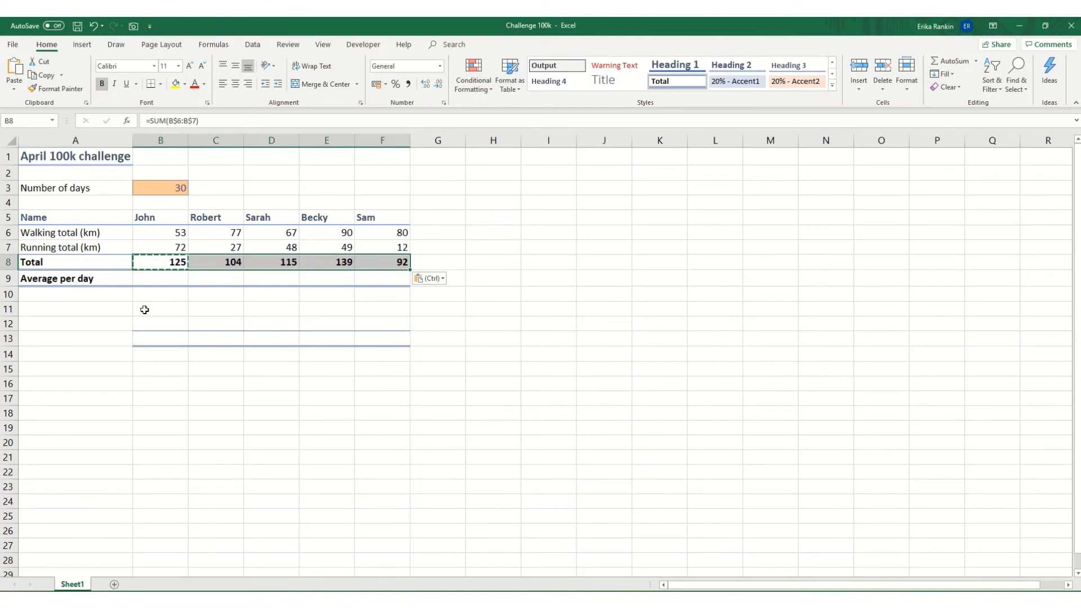
# Paste the locked totals into row 13, confirm they still sum rows 6-7, then select row 13
pyautogui.hotkey('ctrl', 'c')
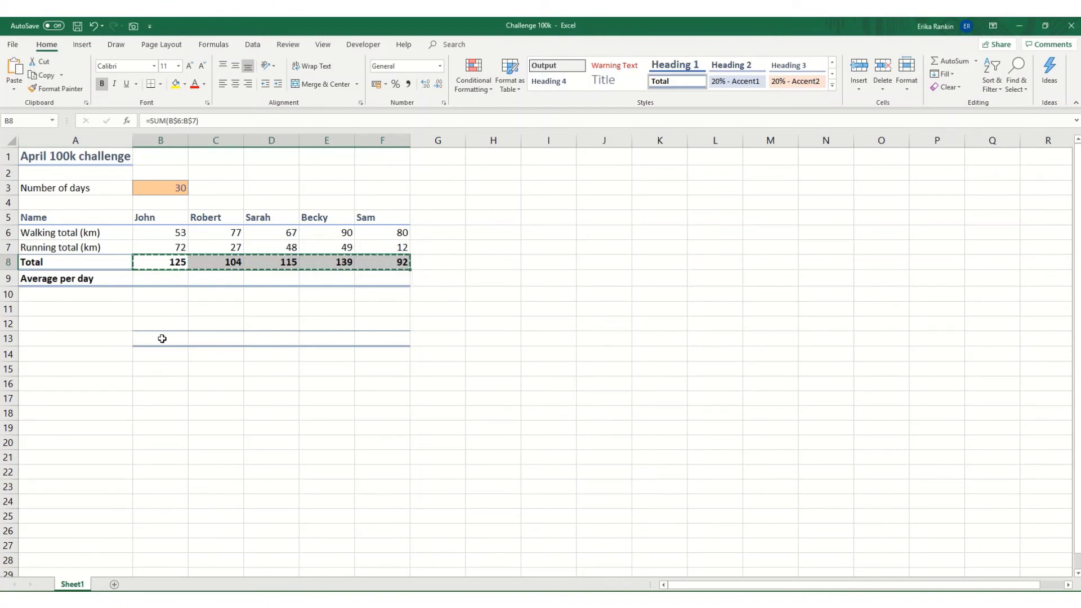
pyautogui.click(163, 338)
pyautogui.hotkey('ctrl', 'v')
pyautogui.click(197, 430)
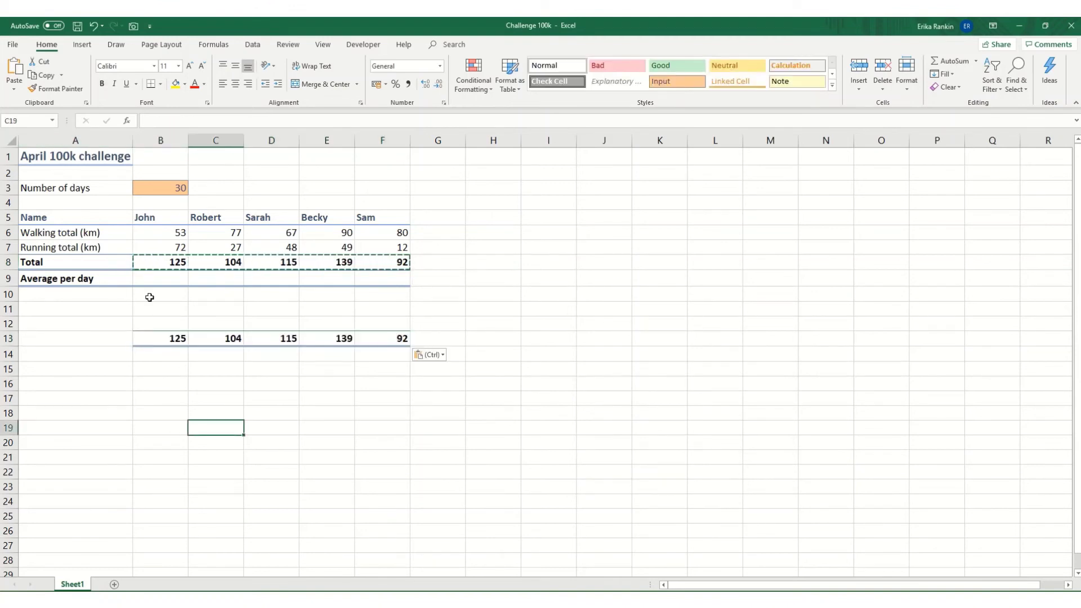
pyautogui.doubleClick(159, 337)
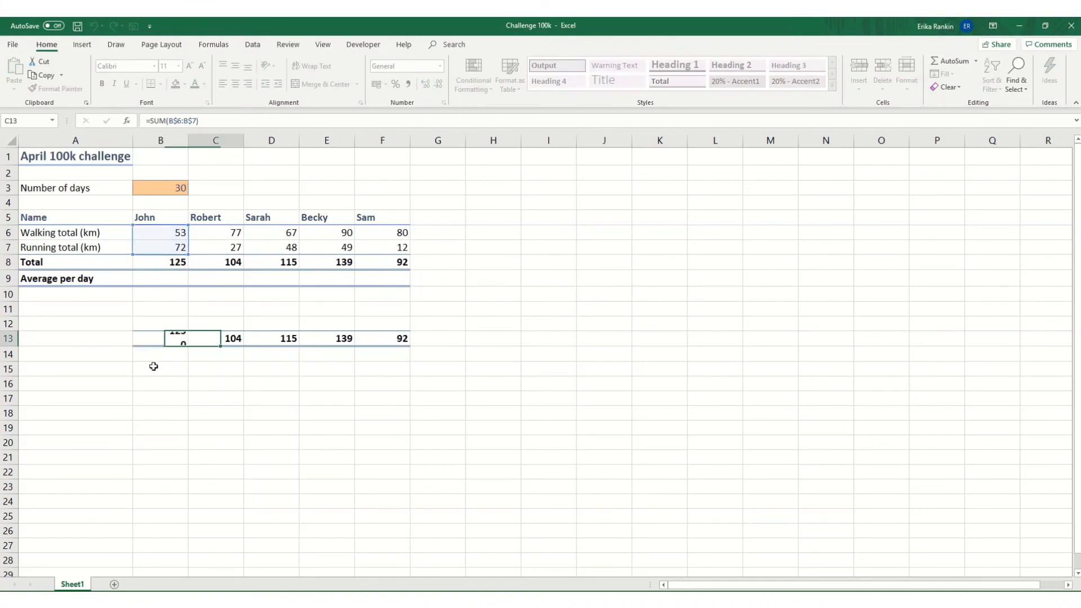
pyautogui.click(42, 340)
pyautogui.click(9, 339)
pyautogui.rightClick(9, 339)
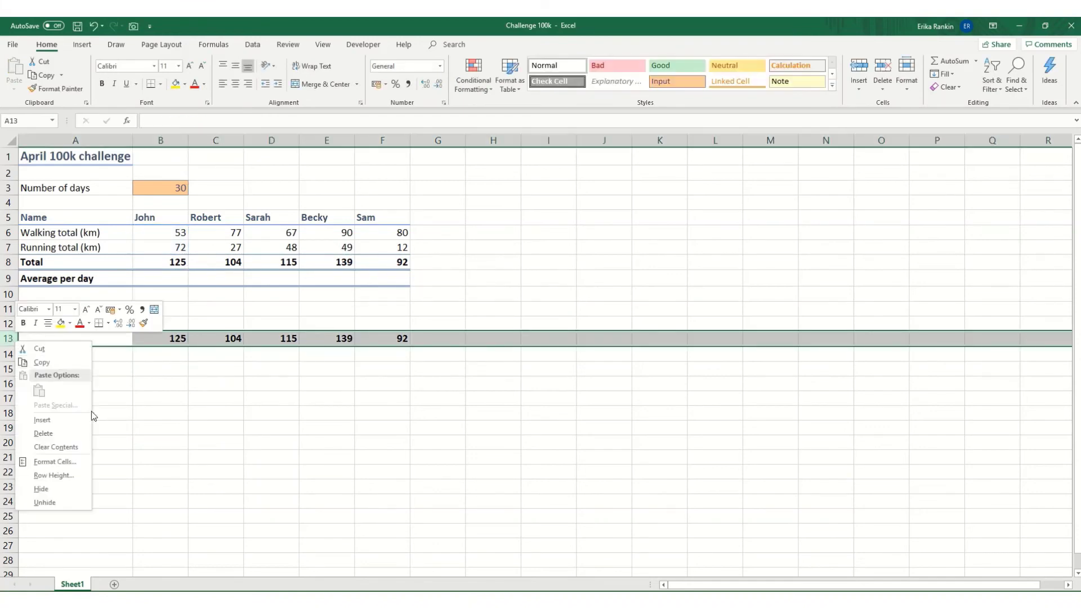
# Delete temporary row 13 and enter =B$8/$B$3 in B9, giving John's average of 4.2
pyautogui.click(54, 434)
pyautogui.click(161, 278)
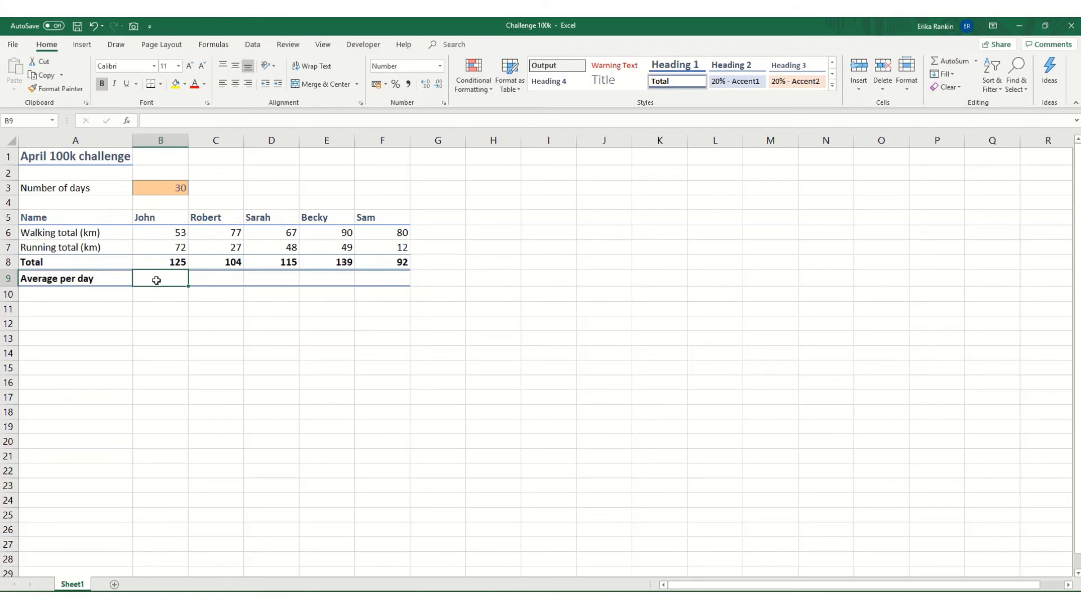
pyautogui.write('=')
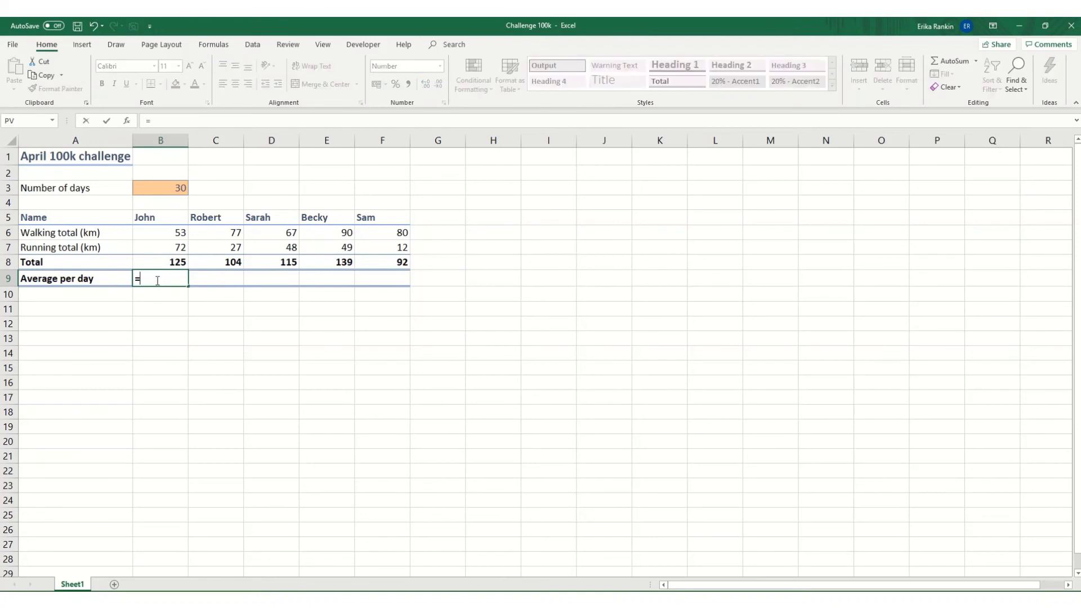
pyautogui.click(158, 264)
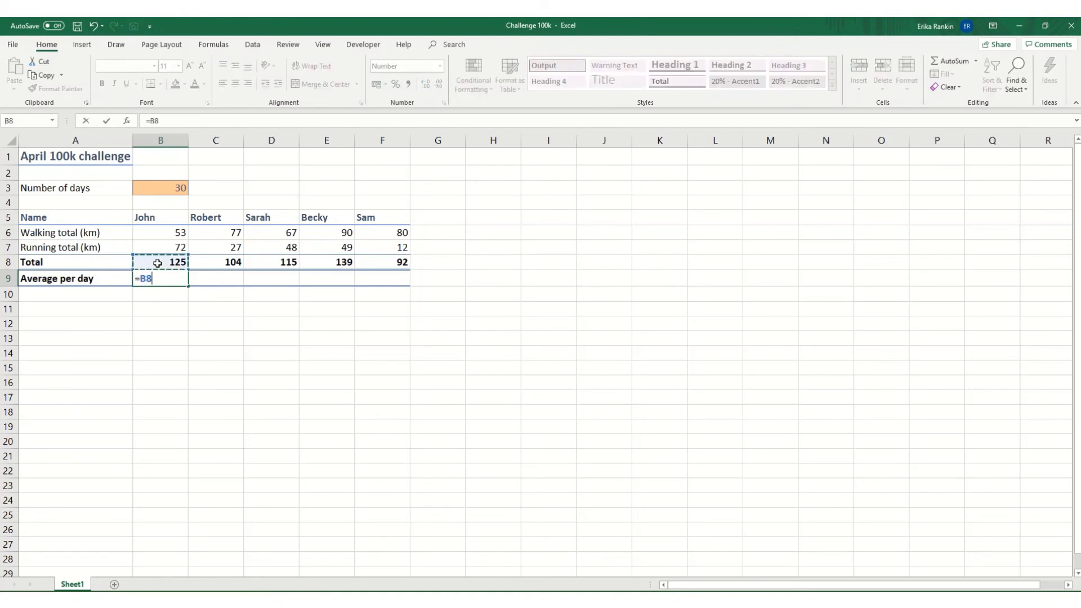
pyautogui.write('/')
pyautogui.click(145, 188)
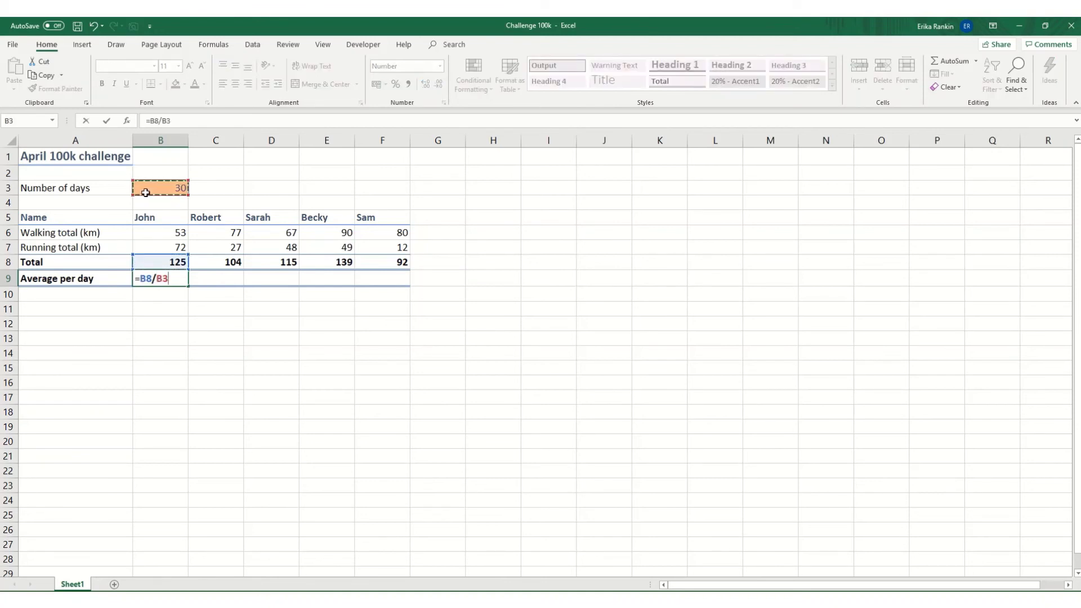
pyautogui.click(153, 121)
pyautogui.write('$8/')
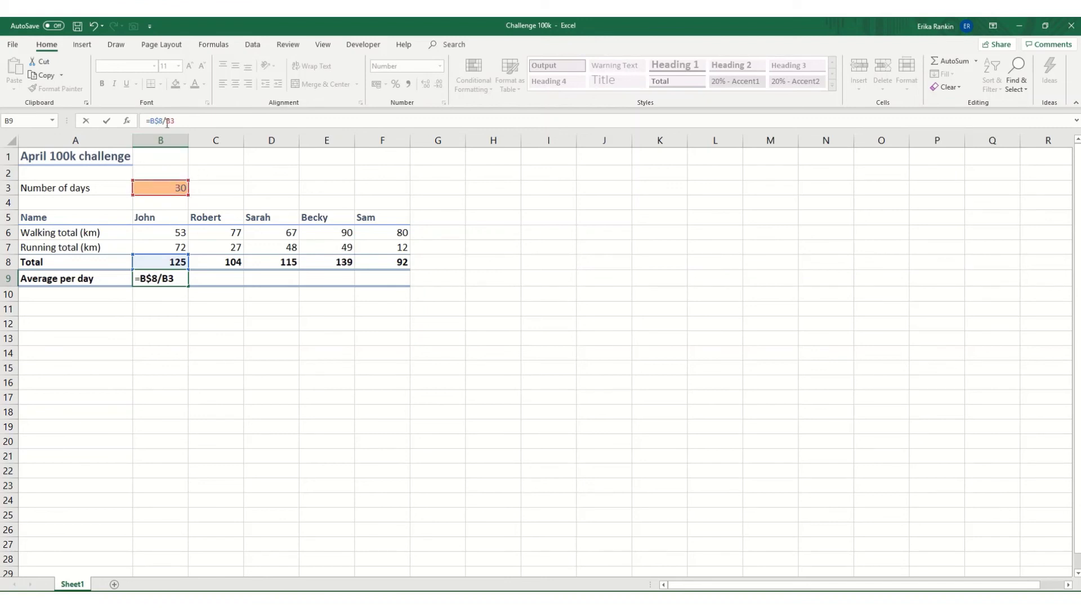
pyautogui.write('$B$')
pyautogui.press('Return')
# Copy the B9 average formula into C9:F9 for the remaining people
pyautogui.press('Up')
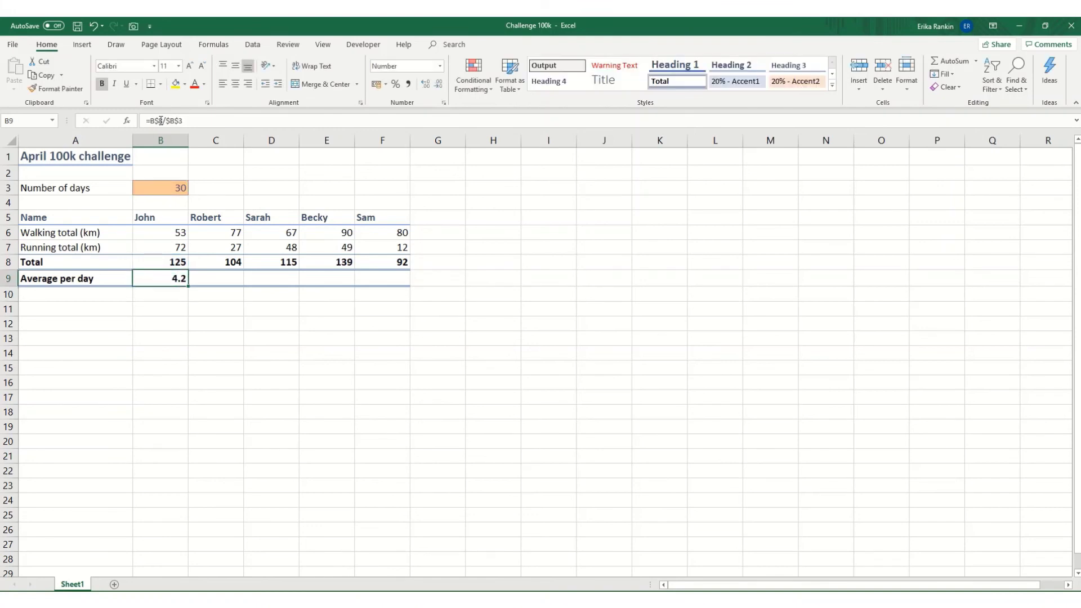
pyautogui.hotkey('ctrl', 'c')
pyautogui.press('Right')
pyautogui.hotkey('shift', 'Right')
pyautogui.hotkey('shift', 'Right')
pyautogui.hotkey('shift', 'Right')
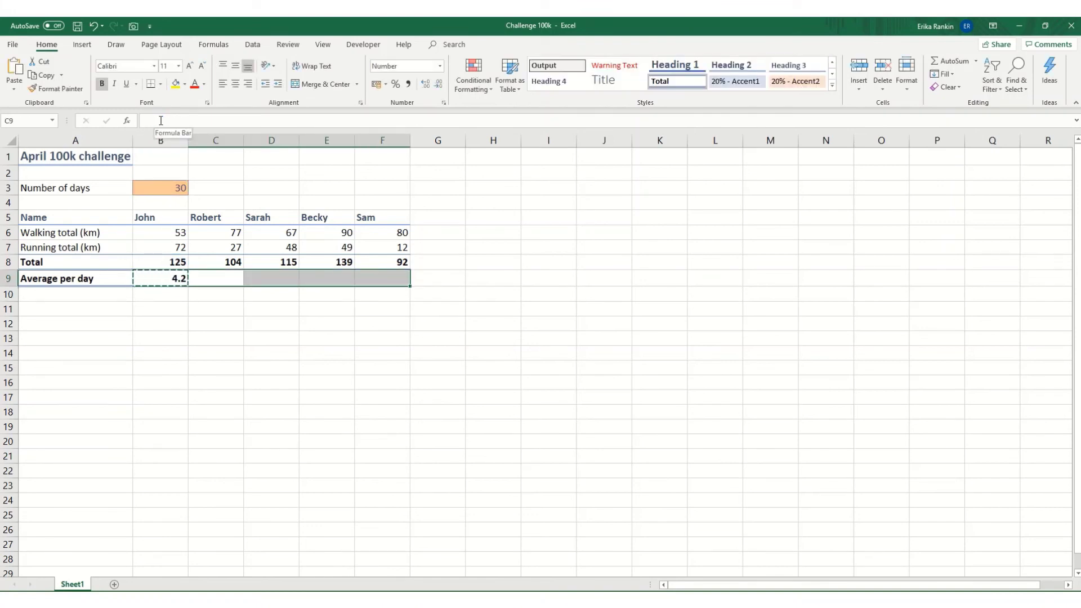
pyautogui.hotkey('ctrl', 'v')
# Check the pasted averages for Robert, Sarah, Becky and Sam: 3.5, 3.8, 4.6, 3.1
pyautogui.click(225, 279)
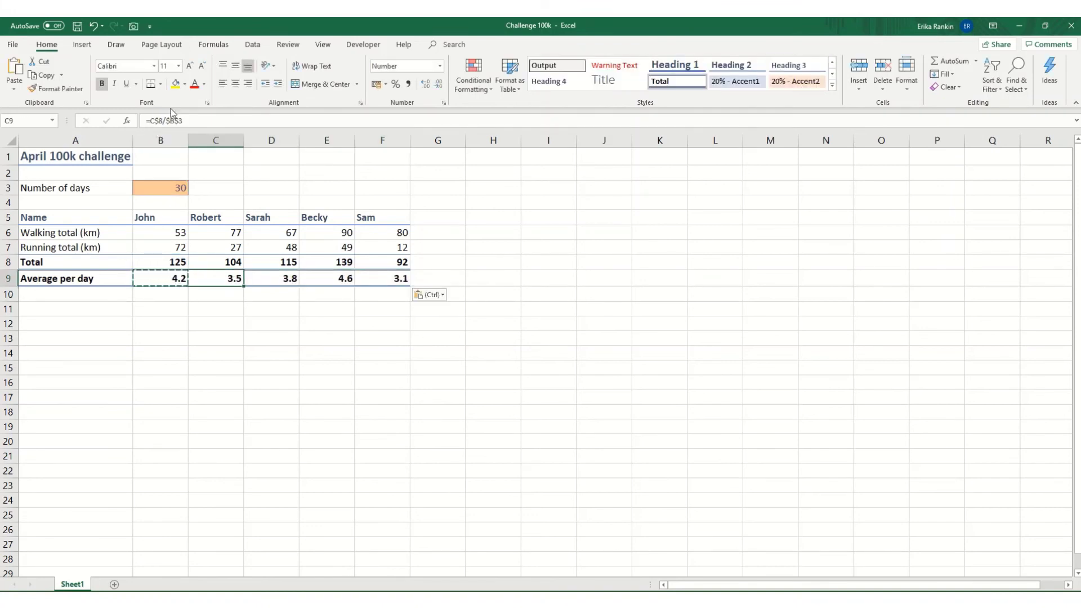
pyautogui.click(179, 120)
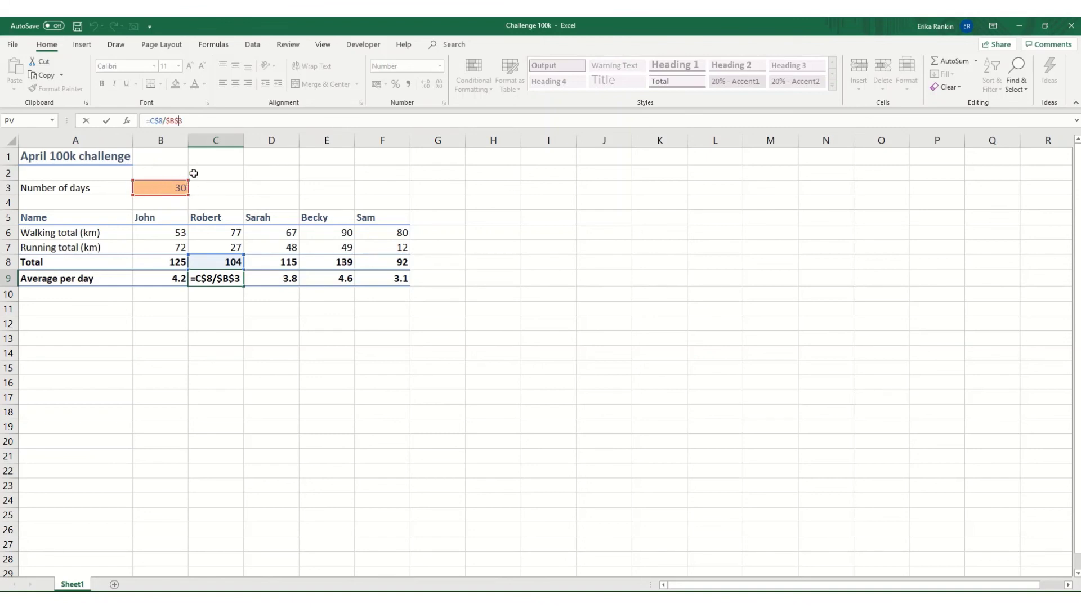
pyautogui.press('Tab')
pyautogui.doubleClick(271, 278)
pyautogui.press('Tab')
pyautogui.click(191, 118)
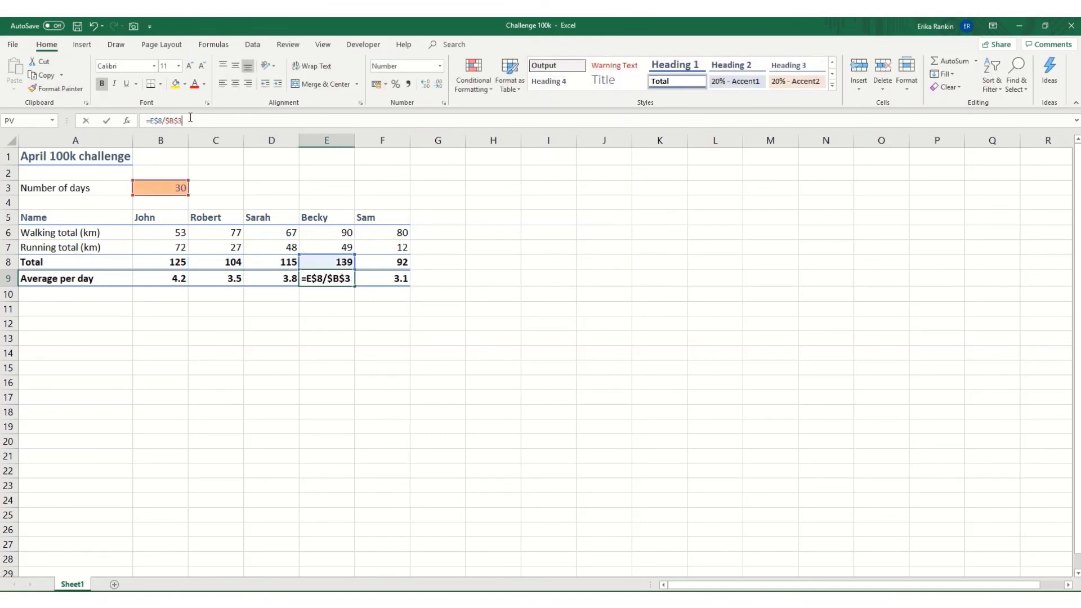
pyautogui.press('Tab')
pyautogui.doubleClick(390, 271)
pyautogui.press('Tab')
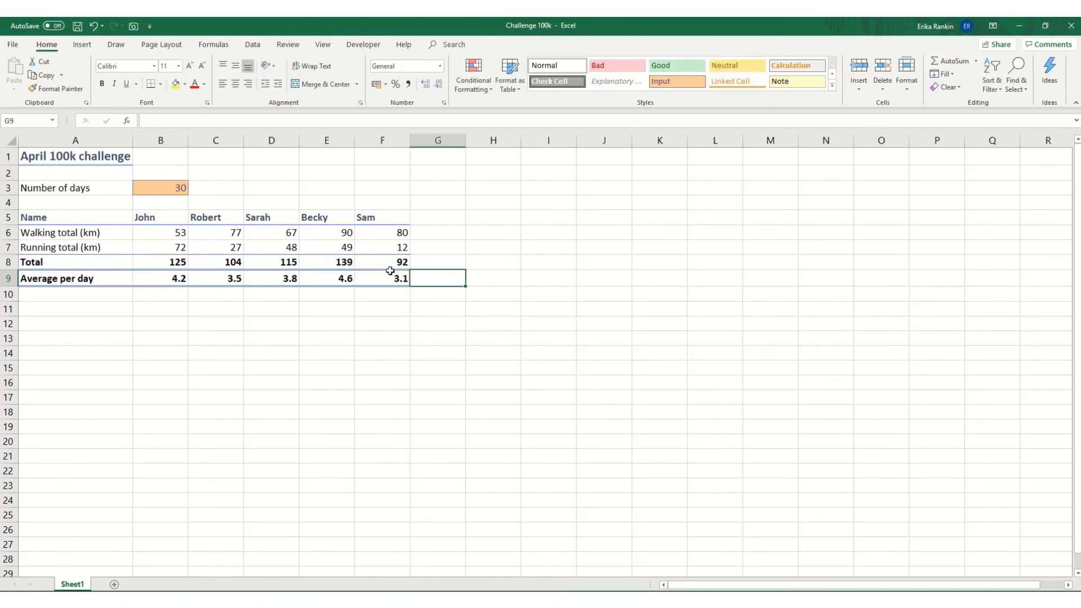